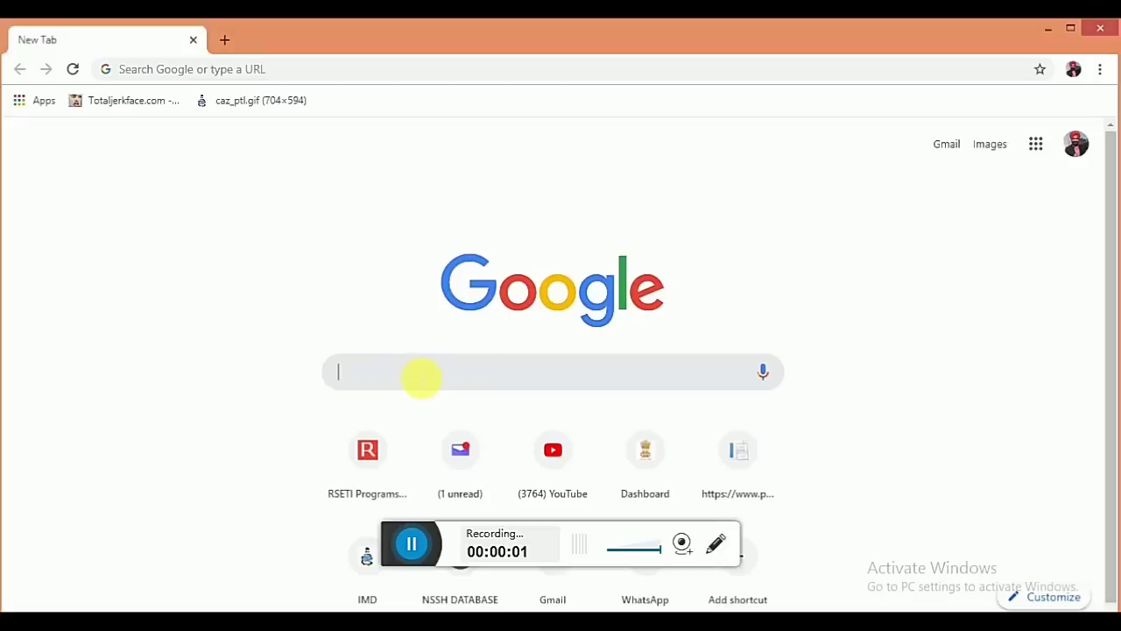
{"action": "type", "text": "ww"}
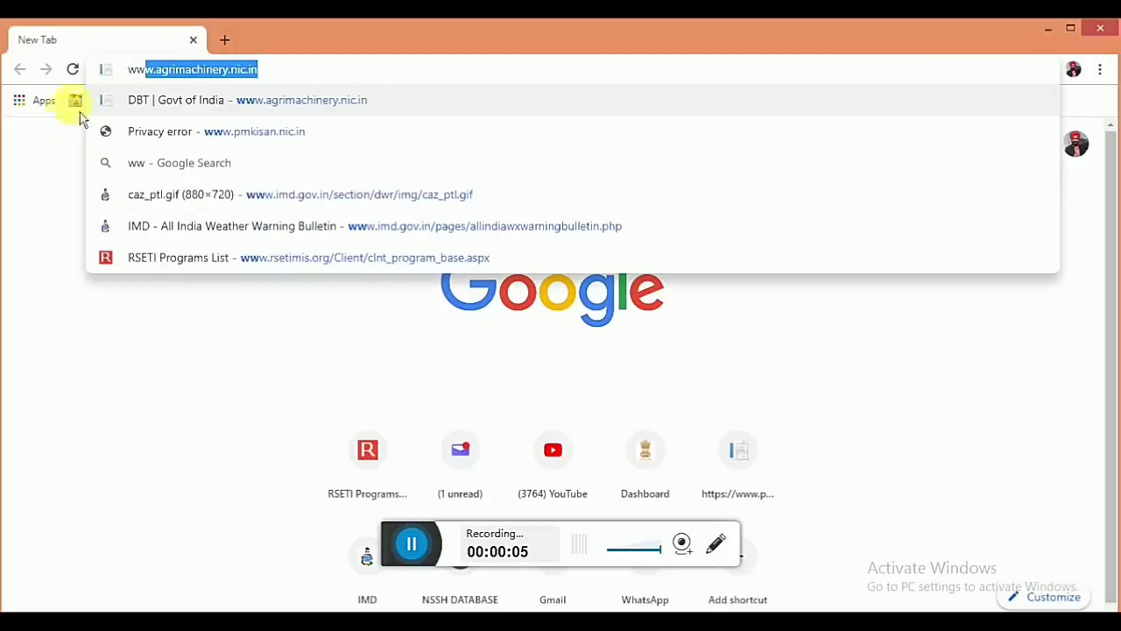
{"action": "left_click", "coordinate": [266, 113]}
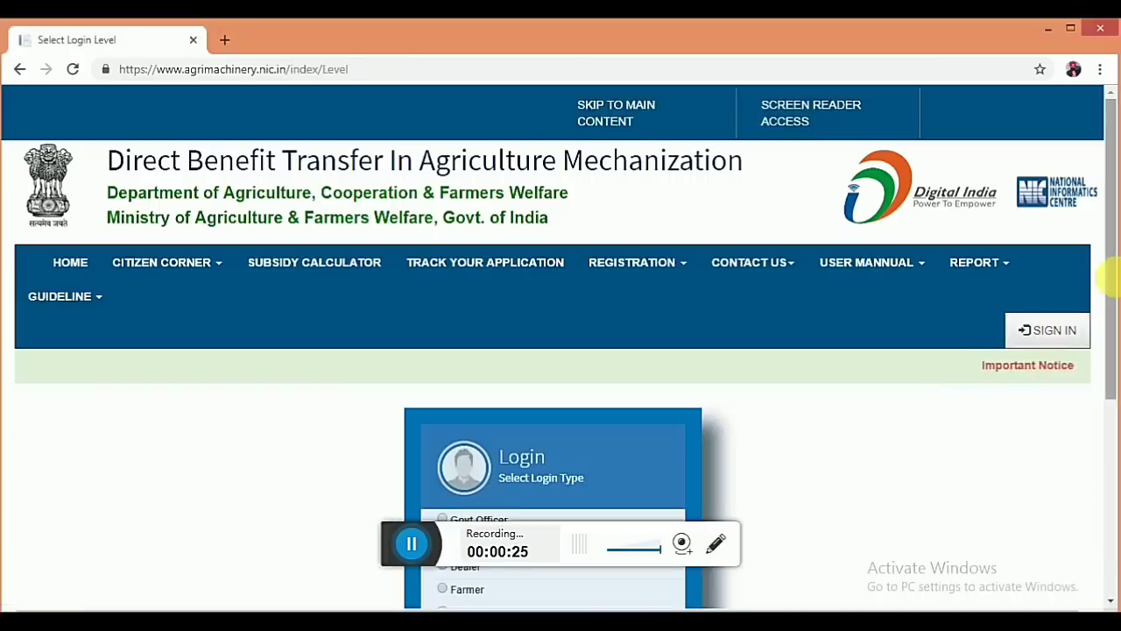
{"action": "left_click_drag", "start_coordinate": [1111, 278], "coordinate": [1110, 388]}
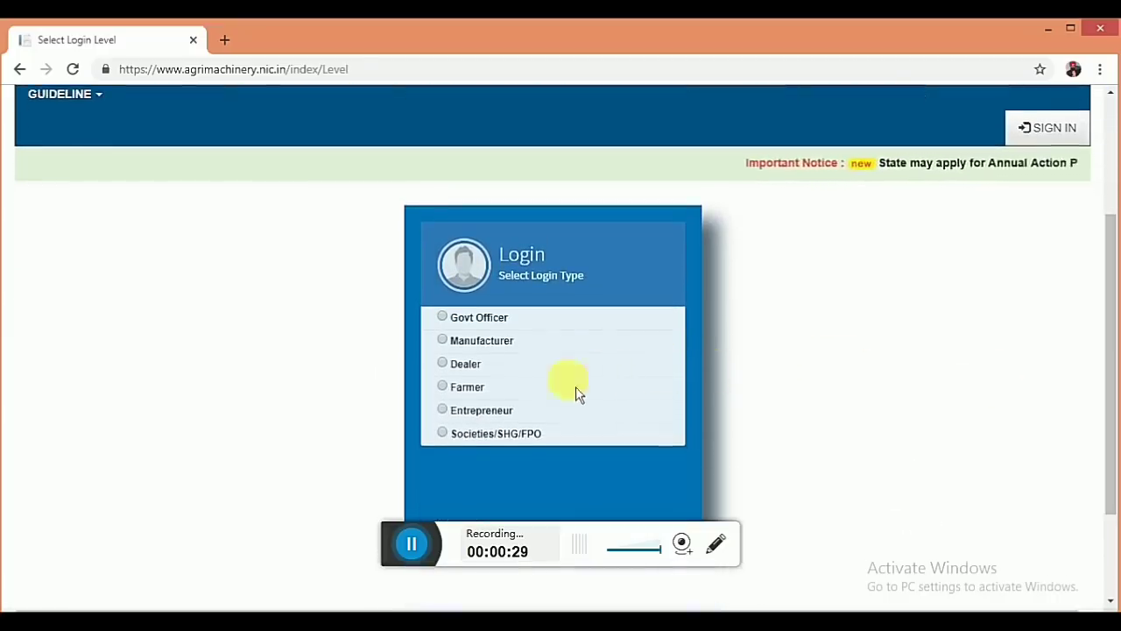
{"action": "left_click", "coordinate": [443, 387]}
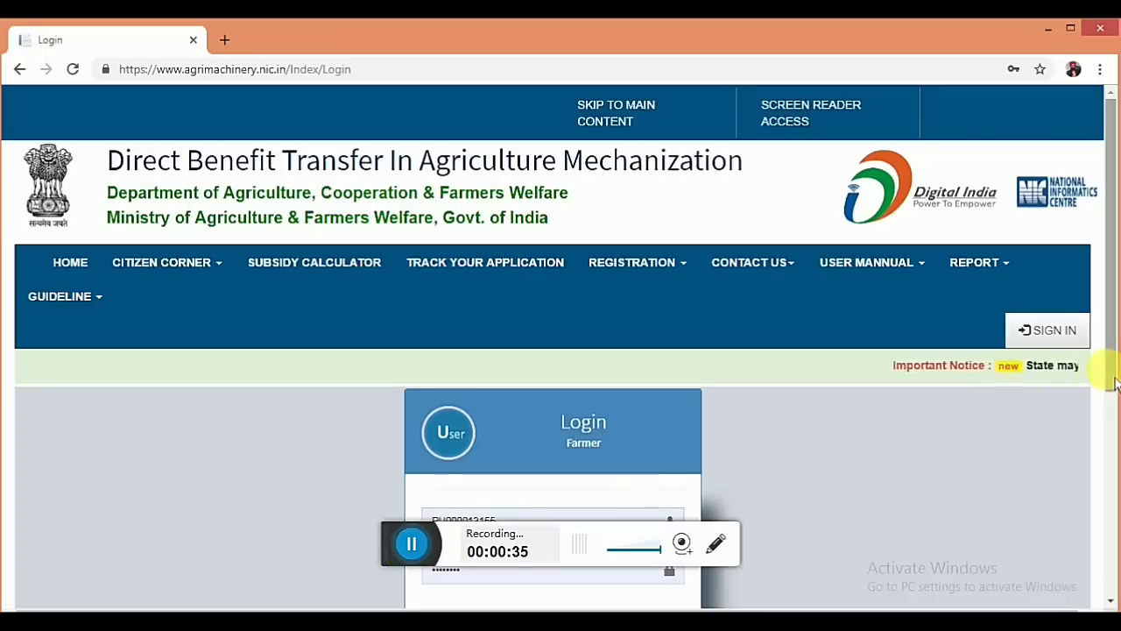
- Fill in the captcha symbols on the farmer login form and sign in with the prefilled credentials
{"action": "left_click_drag", "start_coordinate": [1114, 382], "coordinate": [1101, 556]}
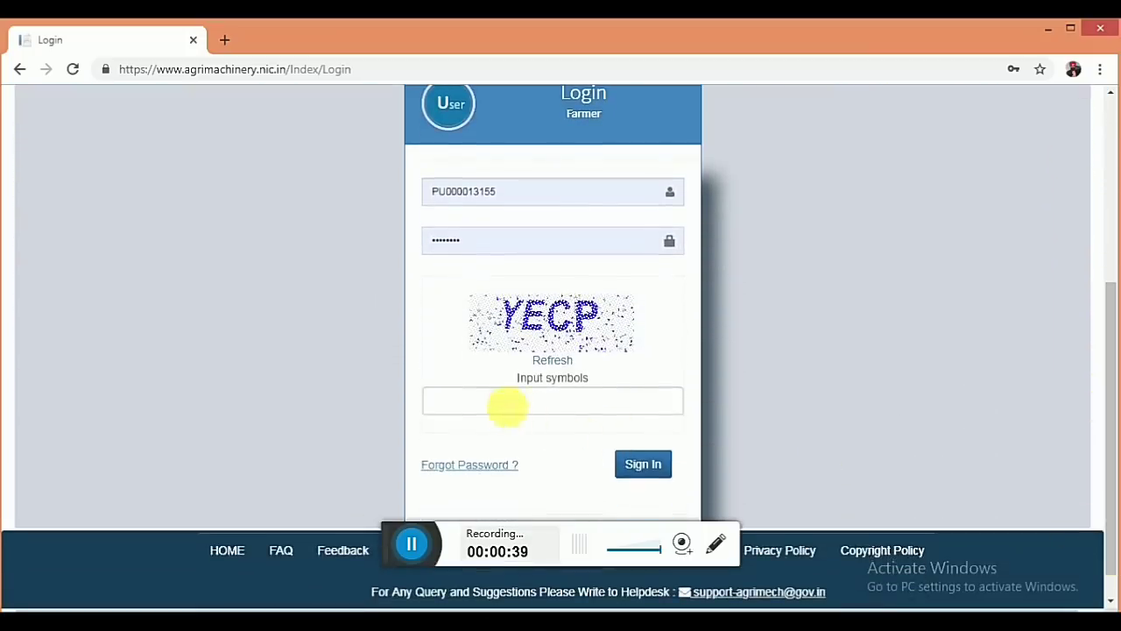
{"action": "left_click", "coordinate": [507, 404]}
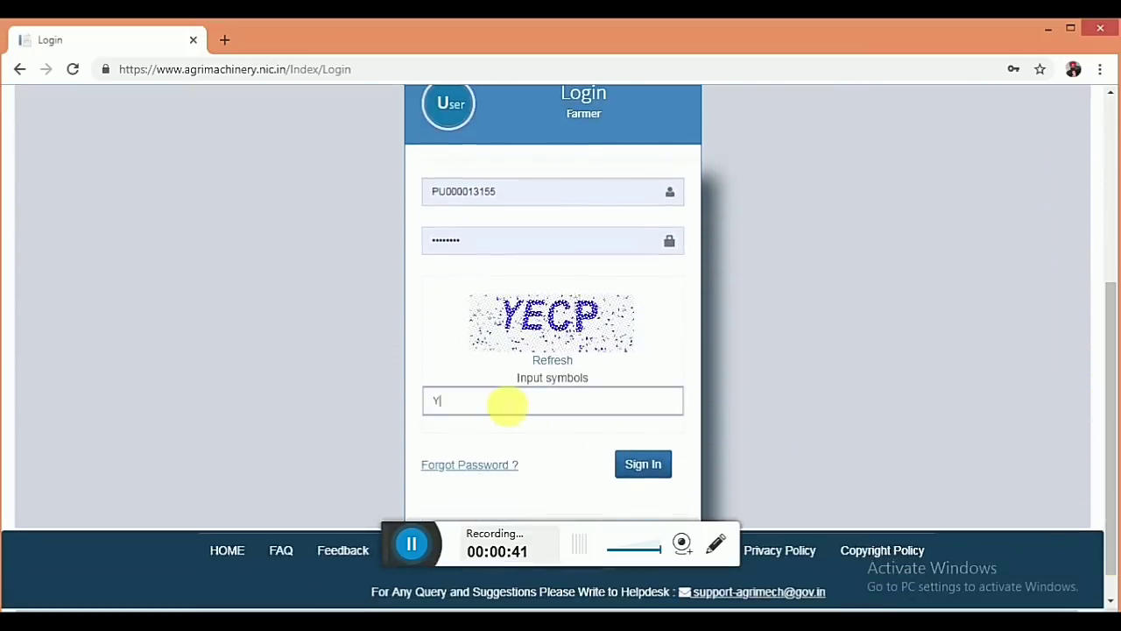
{"action": "type", "text": "YECP"}
{"action": "left_click", "coordinate": [648, 477]}
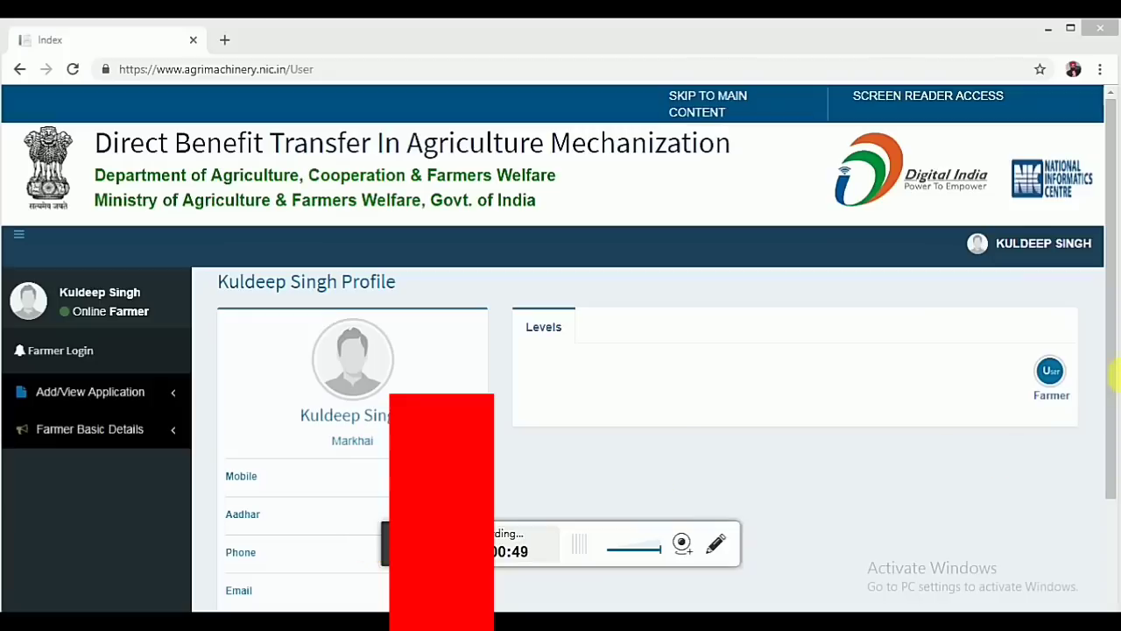
- Open the farmer's Details page under Farmer Basic Details
{"action": "left_click_drag", "start_coordinate": [1111, 368], "coordinate": [1104, 468]}
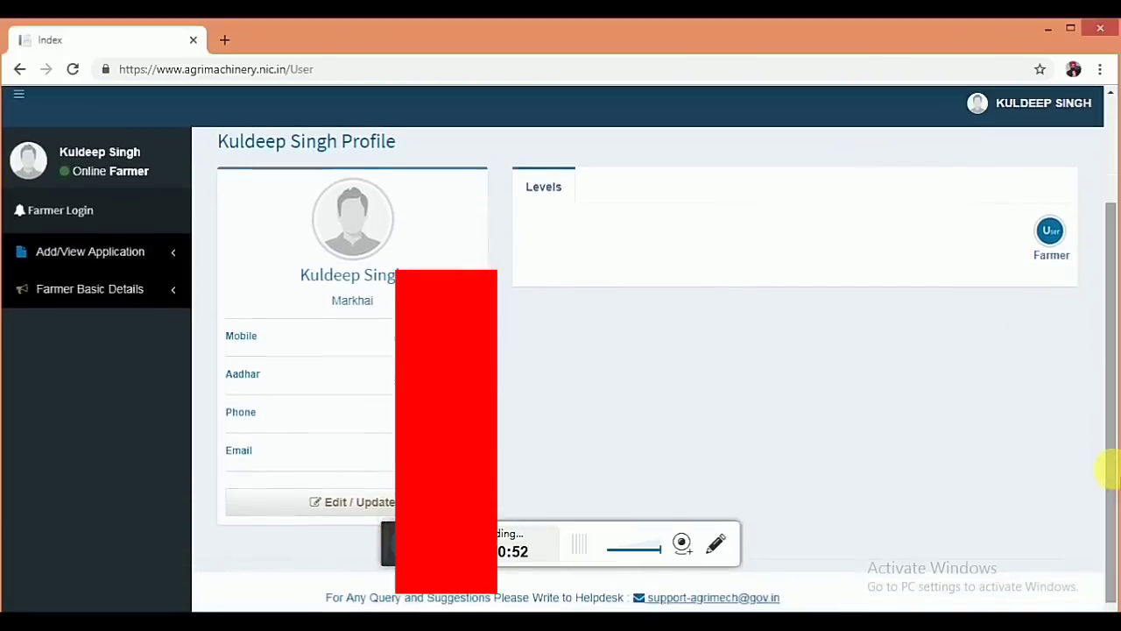
{"action": "left_click", "coordinate": [112, 302]}
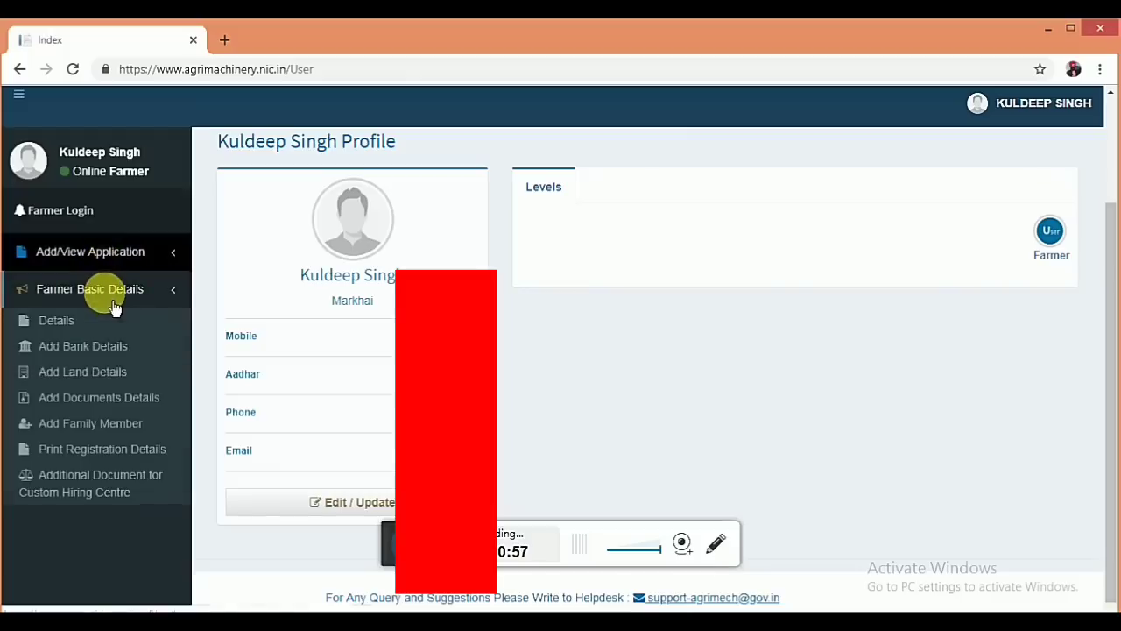
{"action": "left_click", "coordinate": [70, 351]}
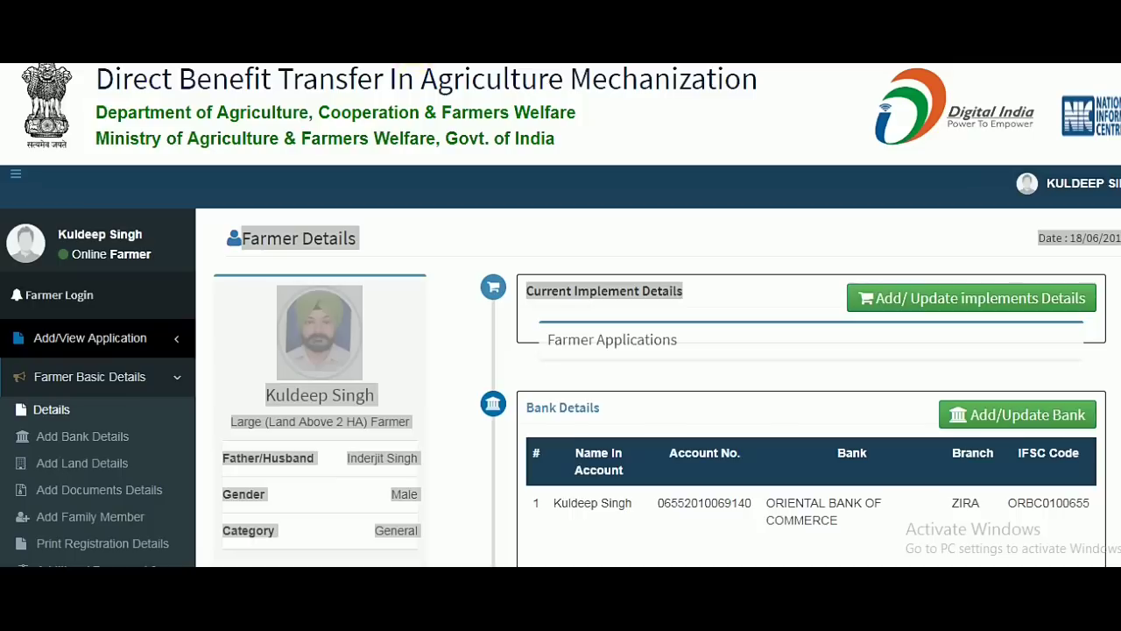
- Start registering a new application from the implement details and set its financial year to 2019-20
{"action": "left_click", "coordinate": [969, 307]}
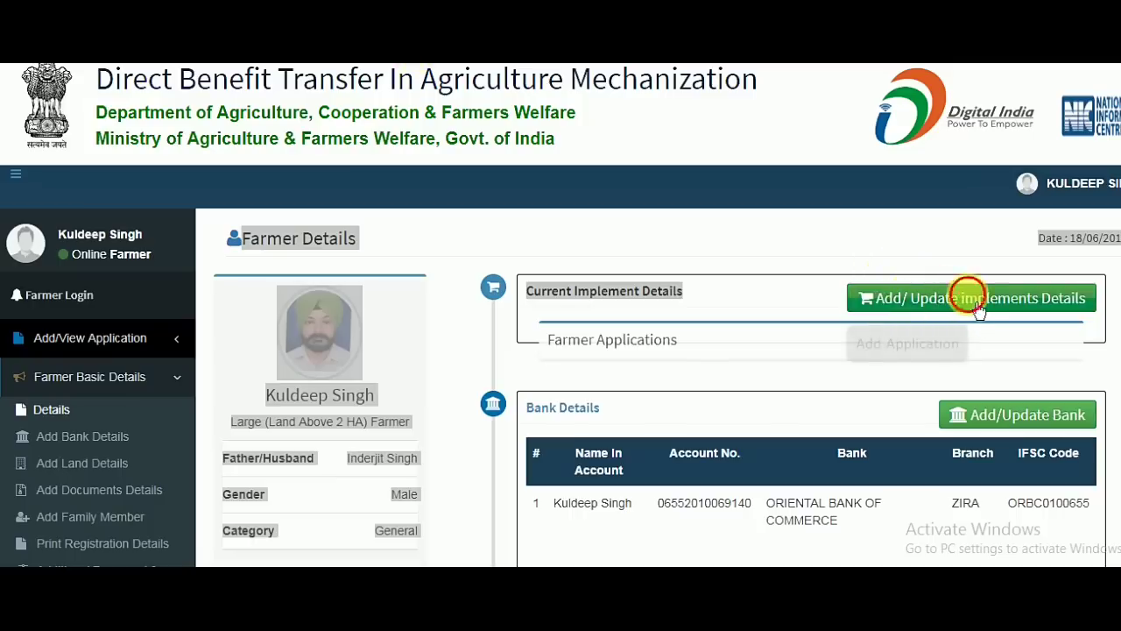
{"action": "left_click", "coordinate": [975, 308]}
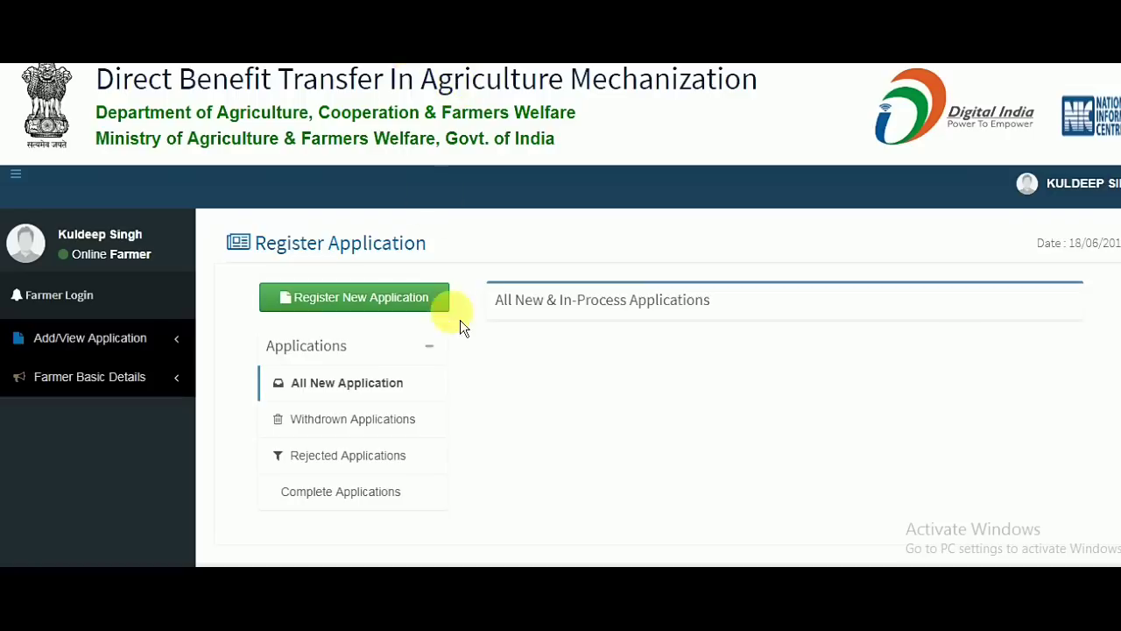
{"action": "left_click", "coordinate": [381, 298]}
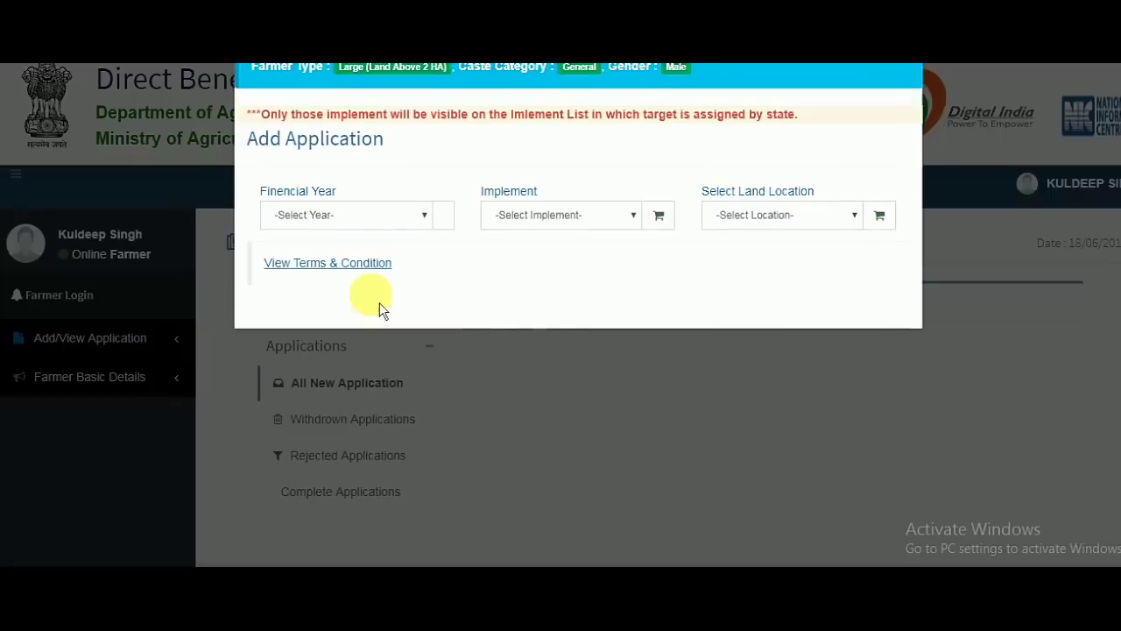
{"action": "left_click", "coordinate": [441, 228]}
{"action": "left_click", "coordinate": [423, 257]}
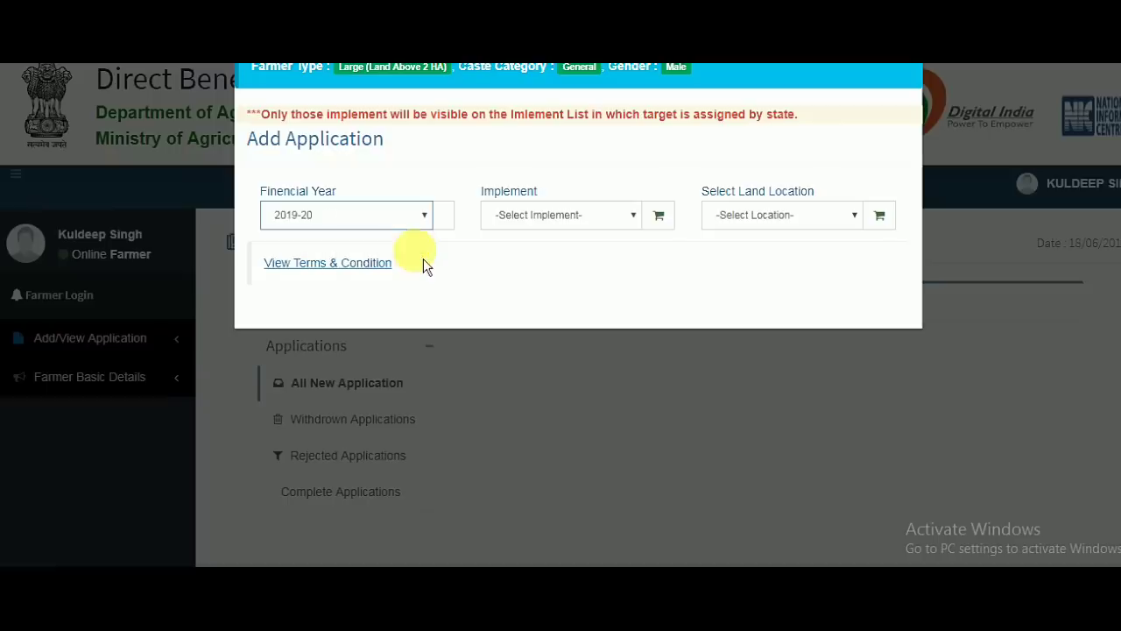
- Check the application's implement choices and select the farmer's registered land location
{"action": "left_click", "coordinate": [646, 225]}
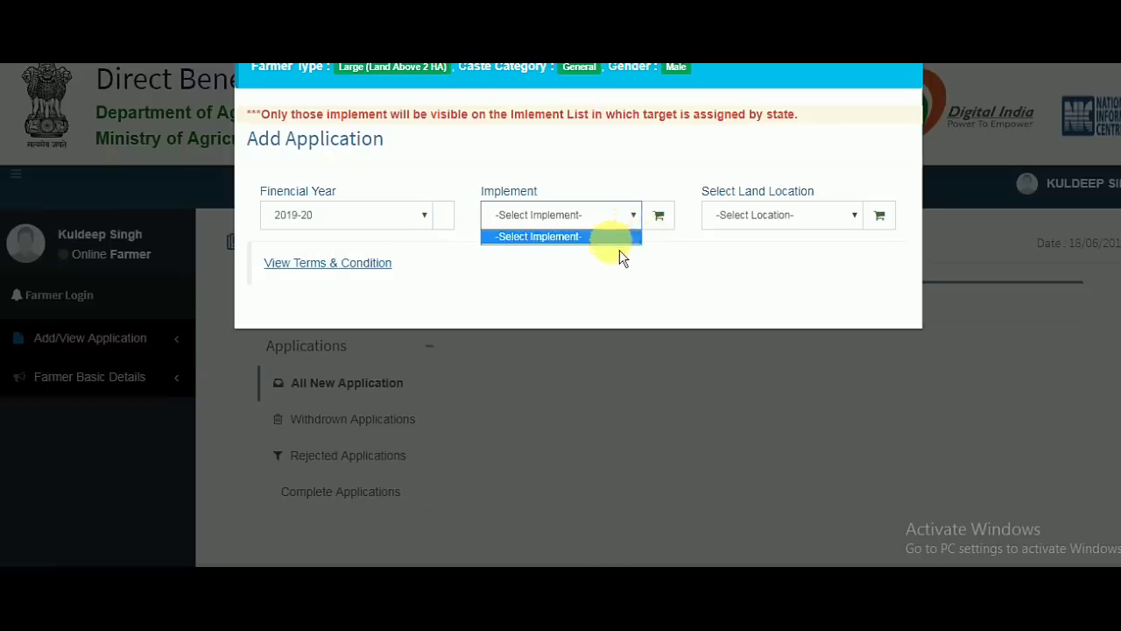
{"action": "left_click", "coordinate": [619, 250]}
{"action": "left_click", "coordinate": [638, 225]}
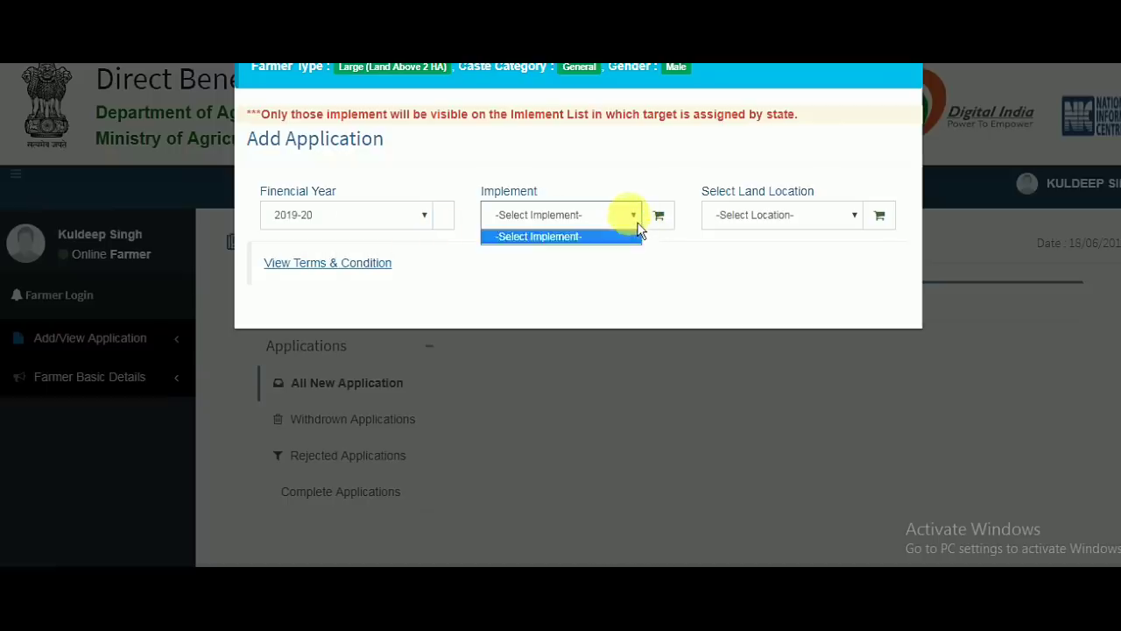
{"action": "left_click", "coordinate": [639, 229]}
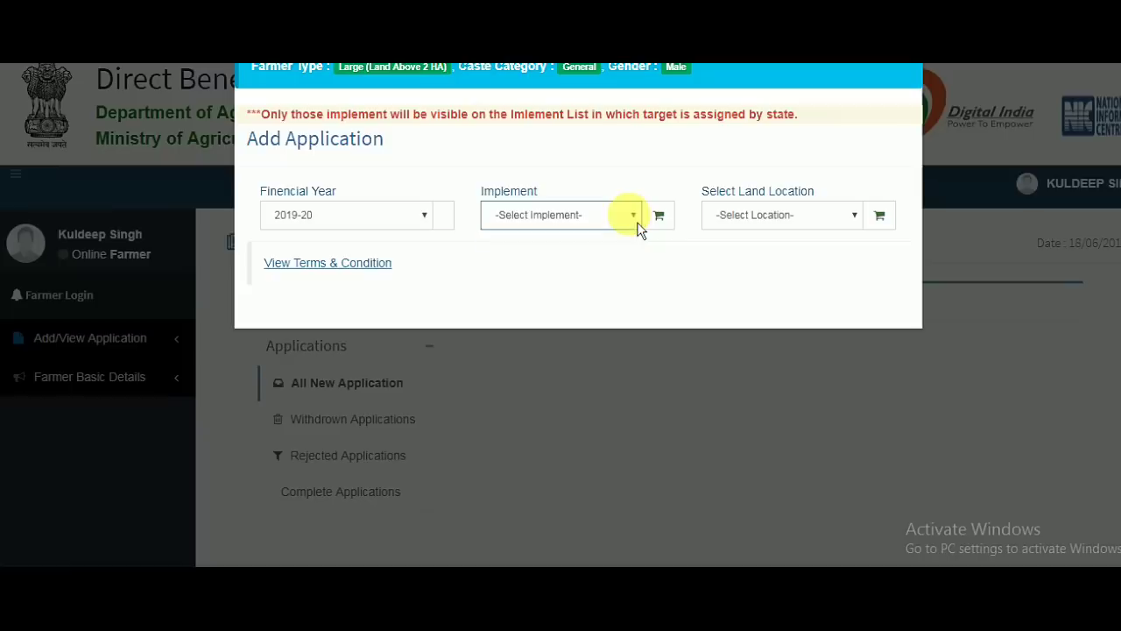
{"action": "left_click", "coordinate": [855, 217]}
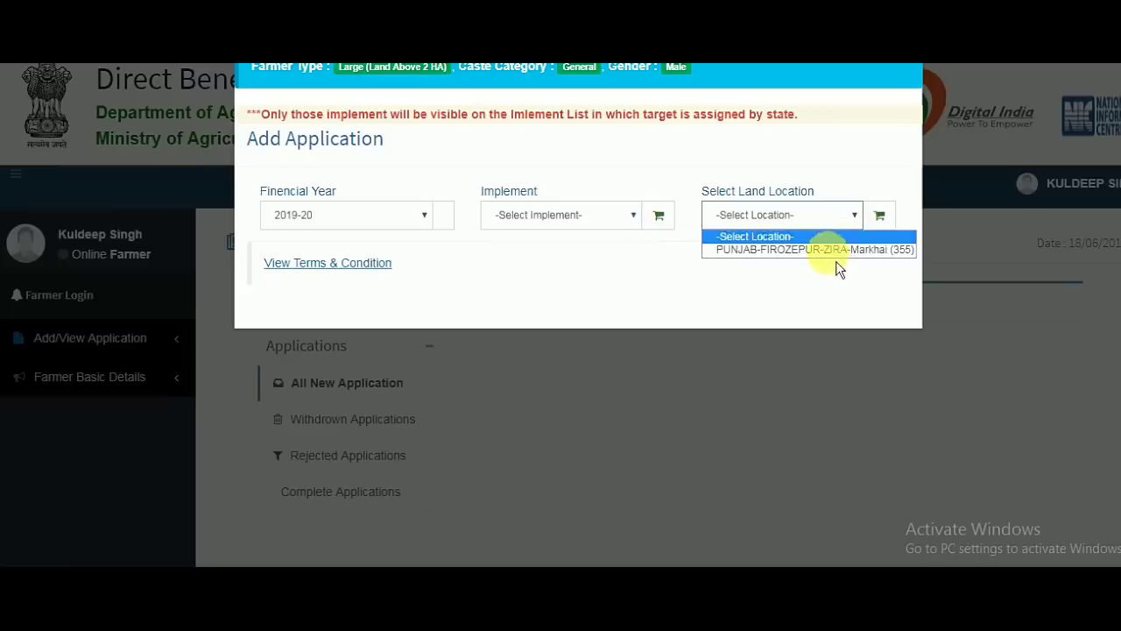
{"action": "left_click", "coordinate": [836, 250]}
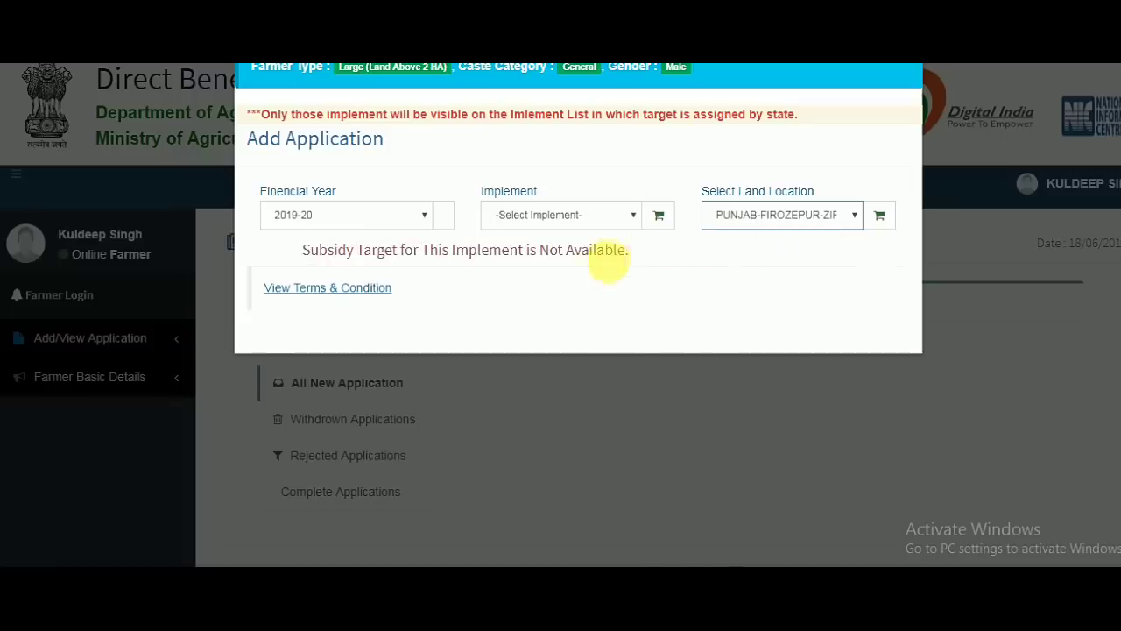
- Recheck the implement and financial year choices in the Add Application form
{"action": "left_click", "coordinate": [642, 219]}
{"action": "left_click", "coordinate": [642, 219]}
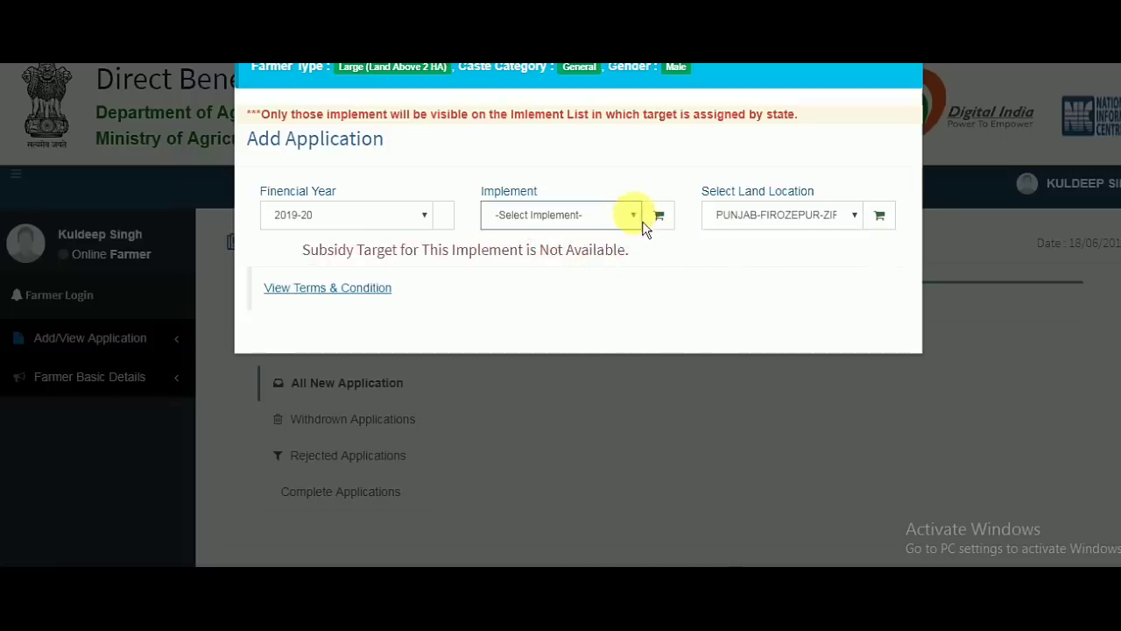
{"action": "left_click", "coordinate": [643, 219]}
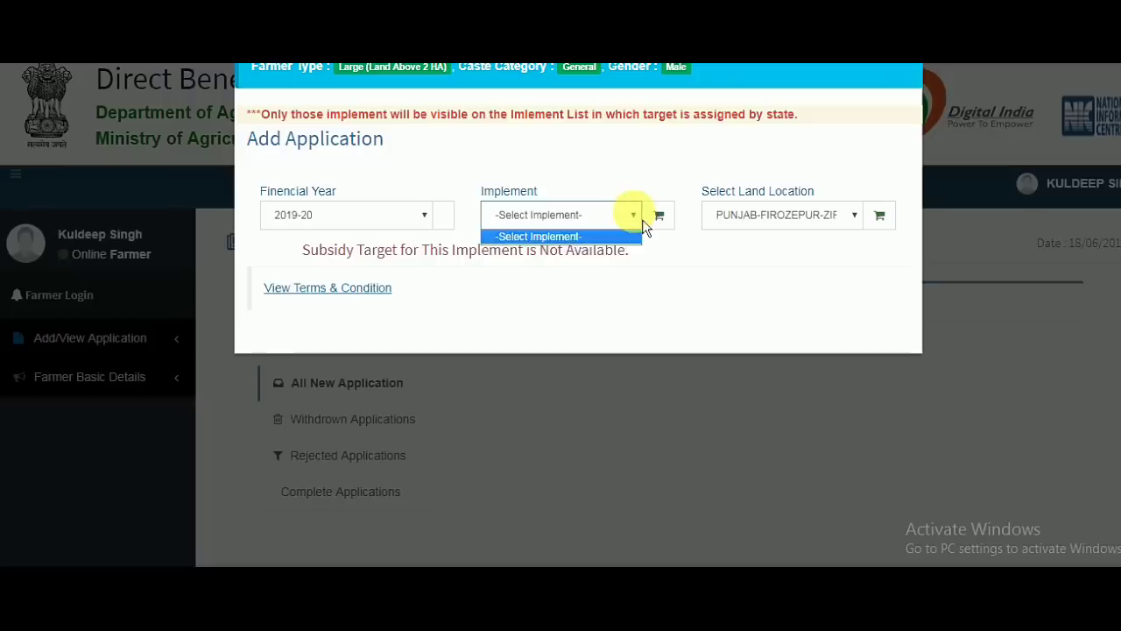
{"action": "left_click", "coordinate": [642, 219]}
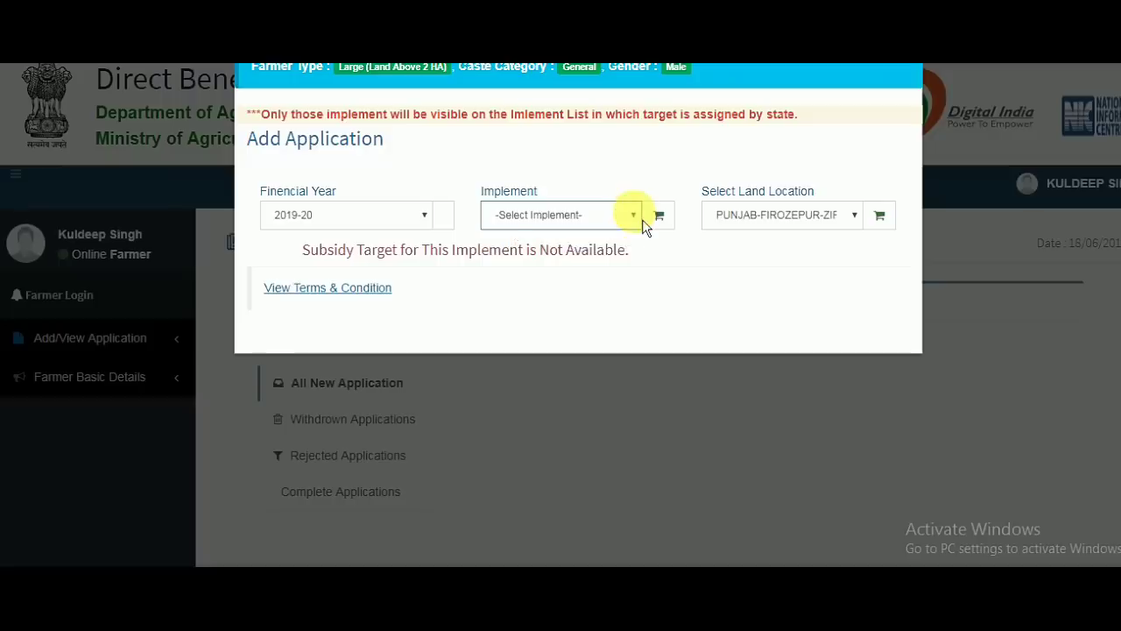
{"action": "left_click", "coordinate": [425, 221]}
{"action": "left_click", "coordinate": [427, 226]}
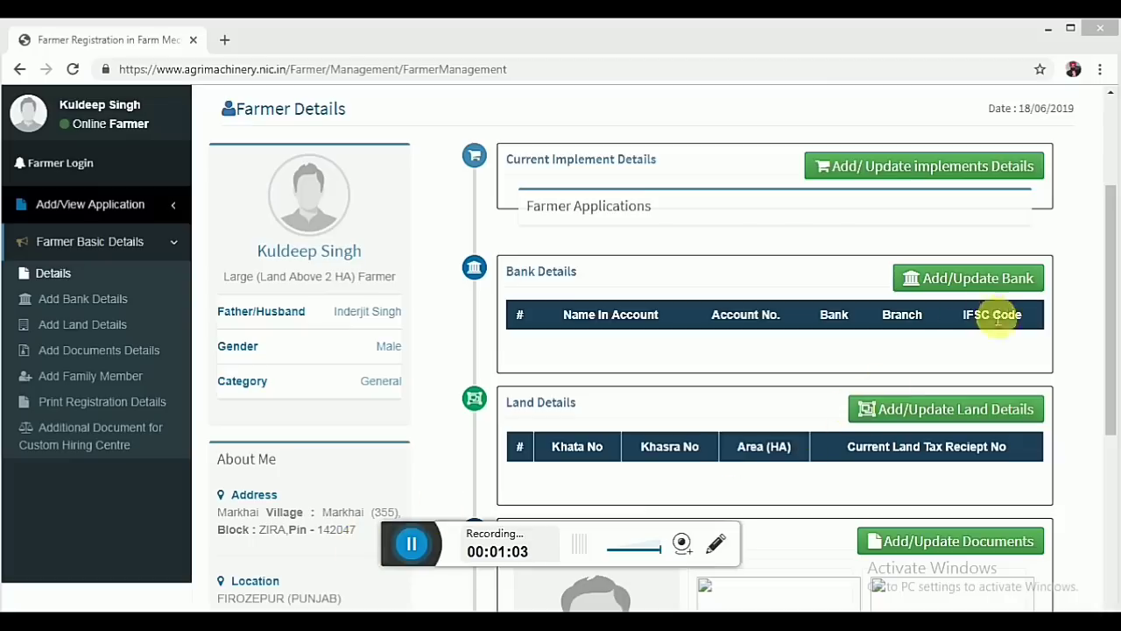
- Open the farmer's bank details form and choose ORIENTAL BANK OF COMMERCE as the bank
{"action": "left_click", "coordinate": [990, 292]}
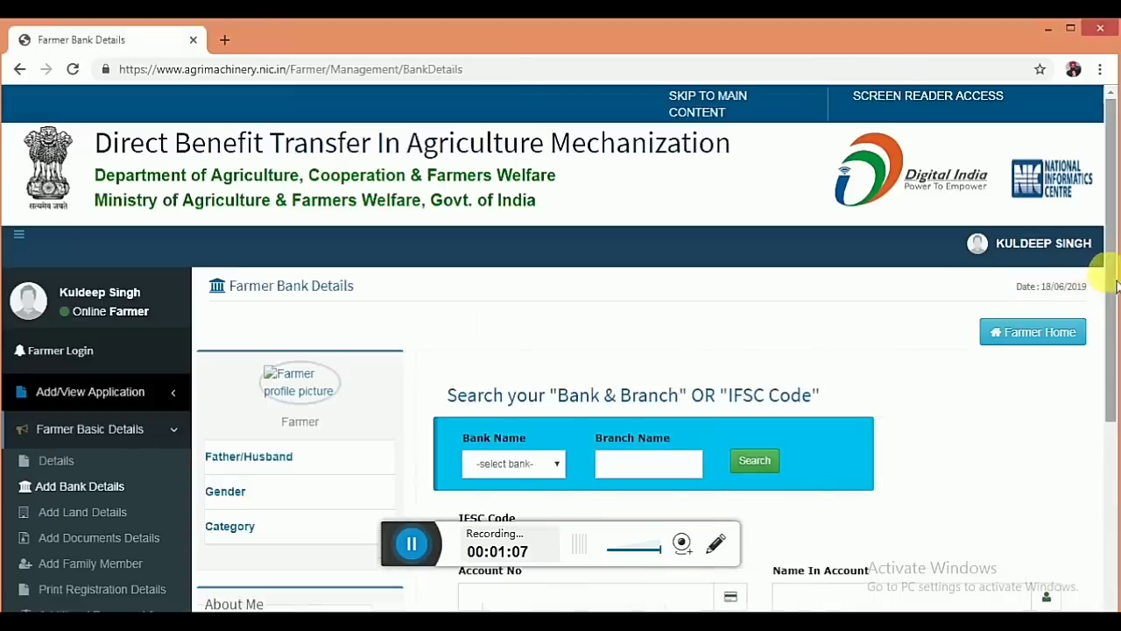
{"action": "left_click_drag", "start_coordinate": [1115, 302], "coordinate": [1111, 390]}
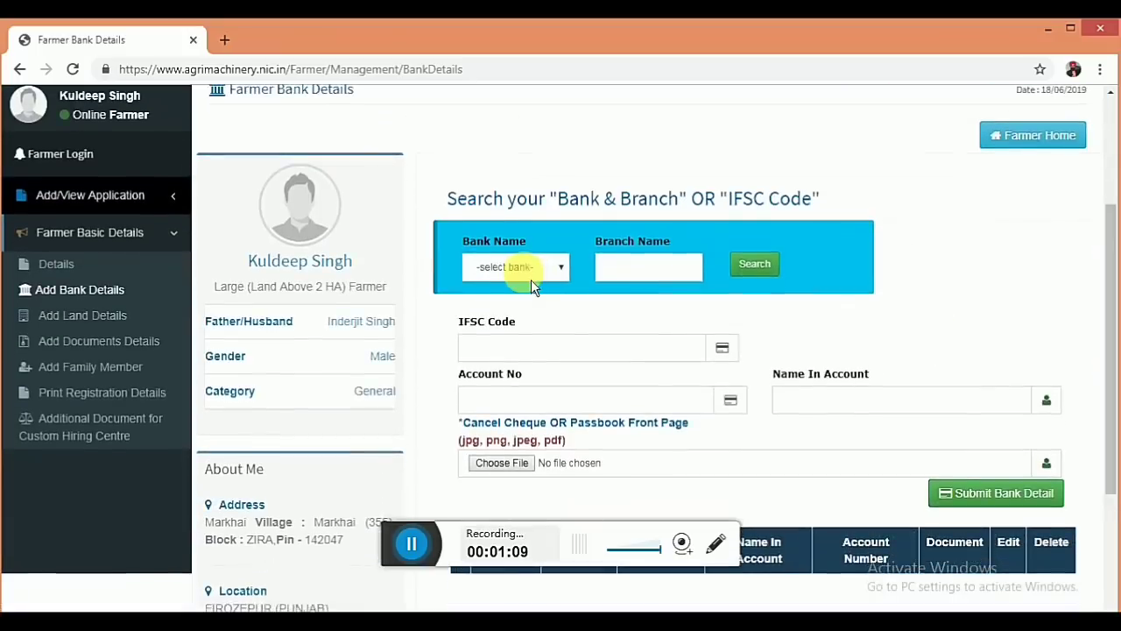
{"action": "left_click", "coordinate": [555, 288]}
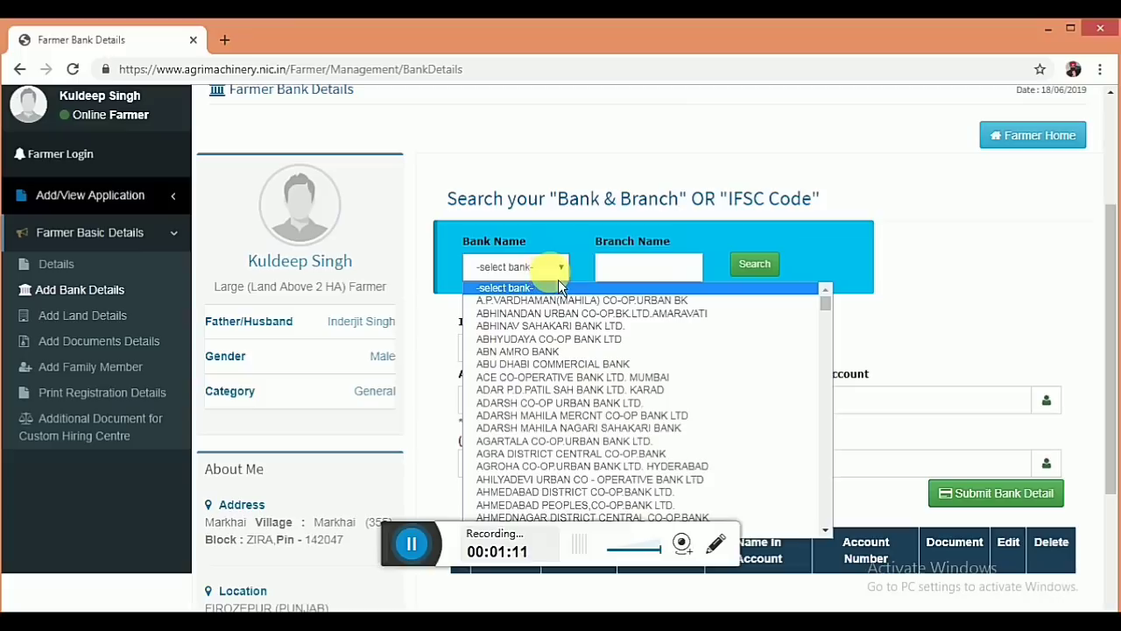
{"action": "key", "text": "n"}
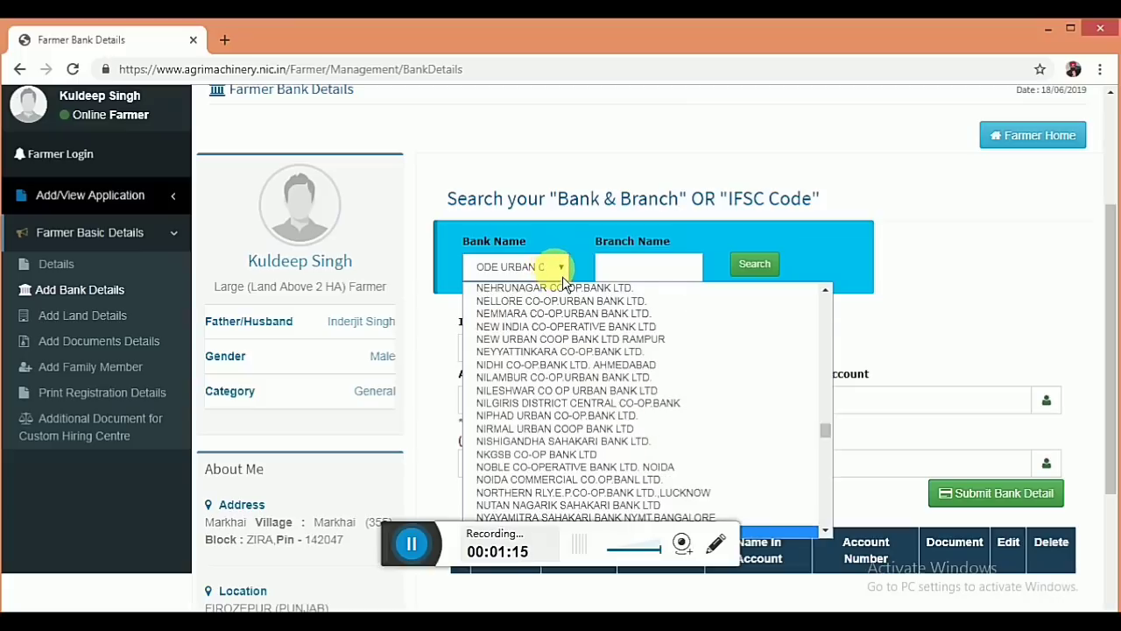
{"action": "key", "text": "o"}
{"action": "key", "text": "Return"}
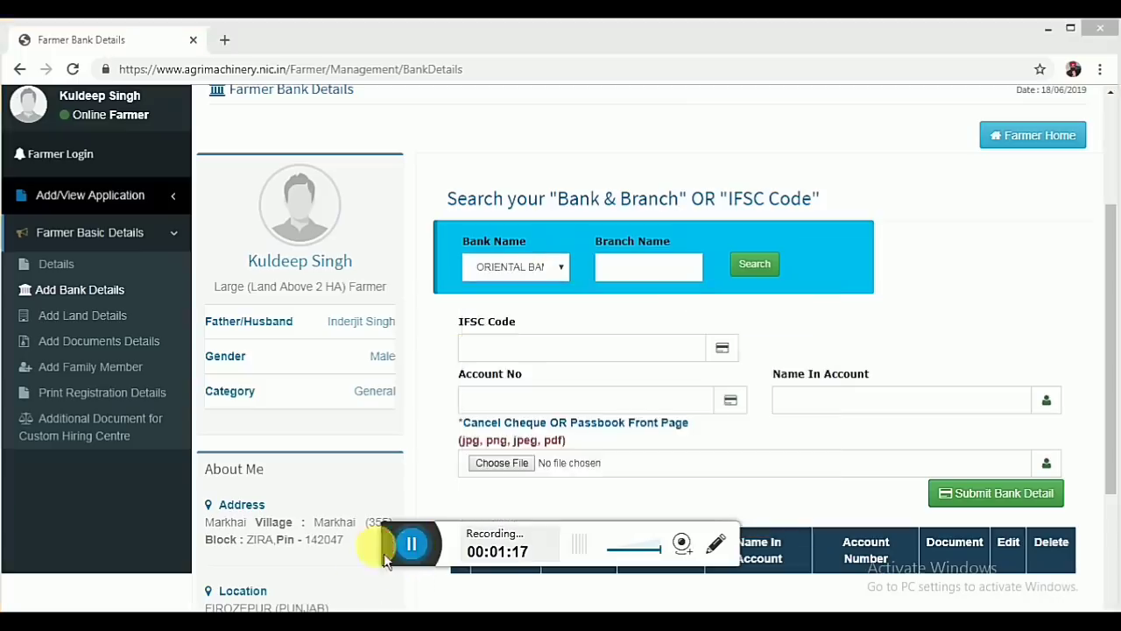
- Enter Zira as the branch name and ORBC0100655 as the IFSC code
{"action": "left_click", "coordinate": [653, 279]}
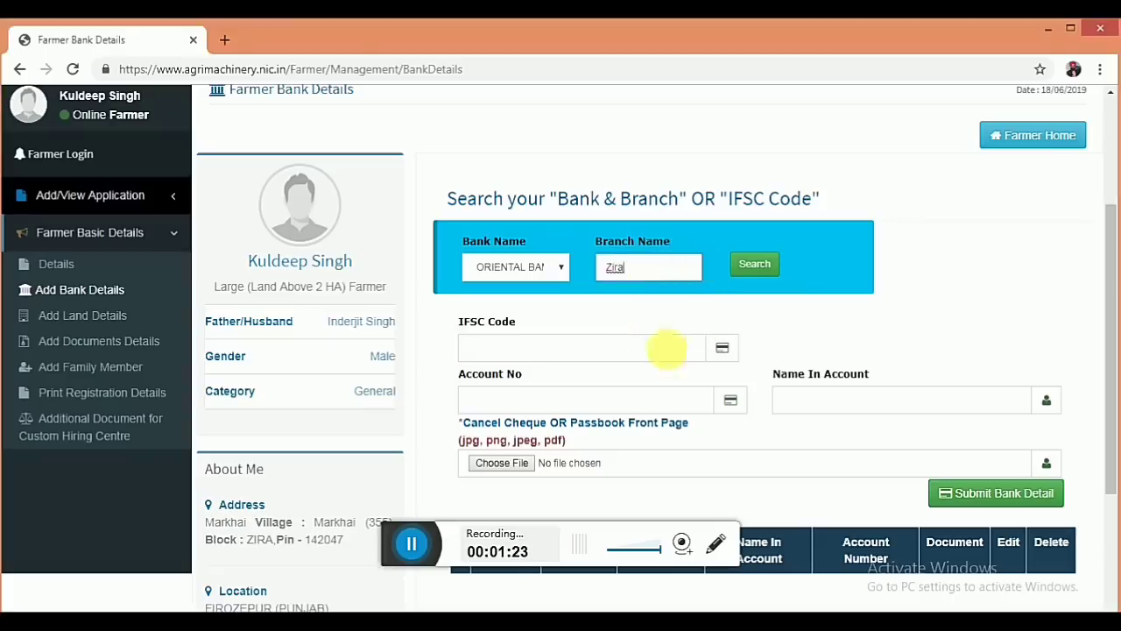
{"action": "left_click", "coordinate": [626, 351]}
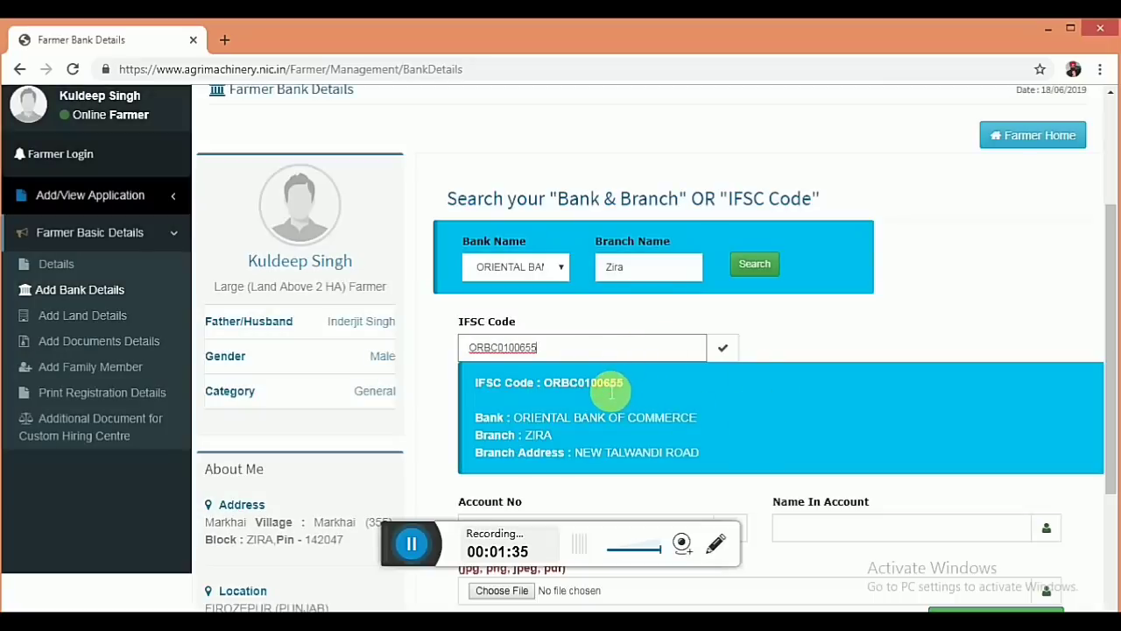
{"action": "left_click", "coordinate": [907, 340]}
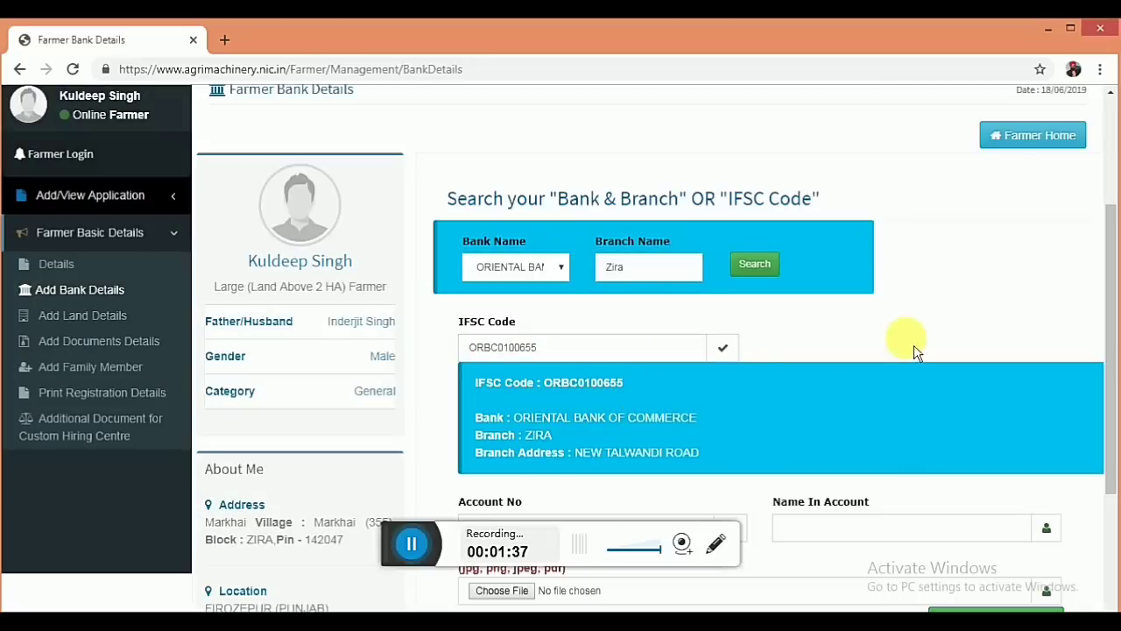
- Enter the farmer's bank account number and the account holder's name
{"action": "scroll", "coordinate": [368, 547], "scroll_direction": "down", "scroll_amount": 1}
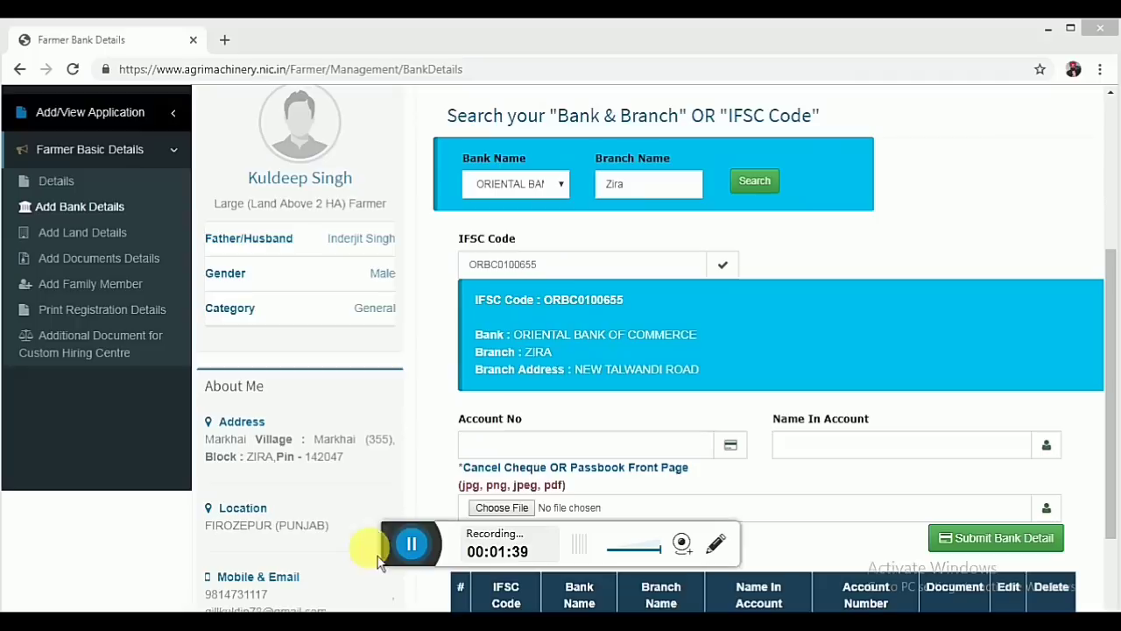
{"action": "left_click", "coordinate": [529, 445]}
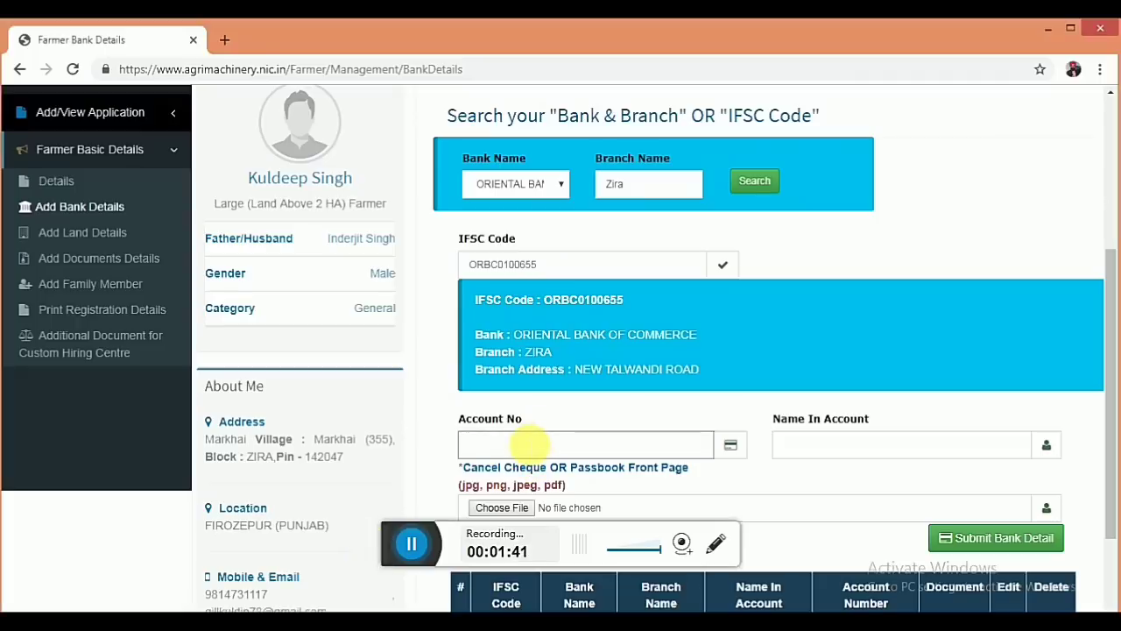
{"action": "type", "text": "0"}
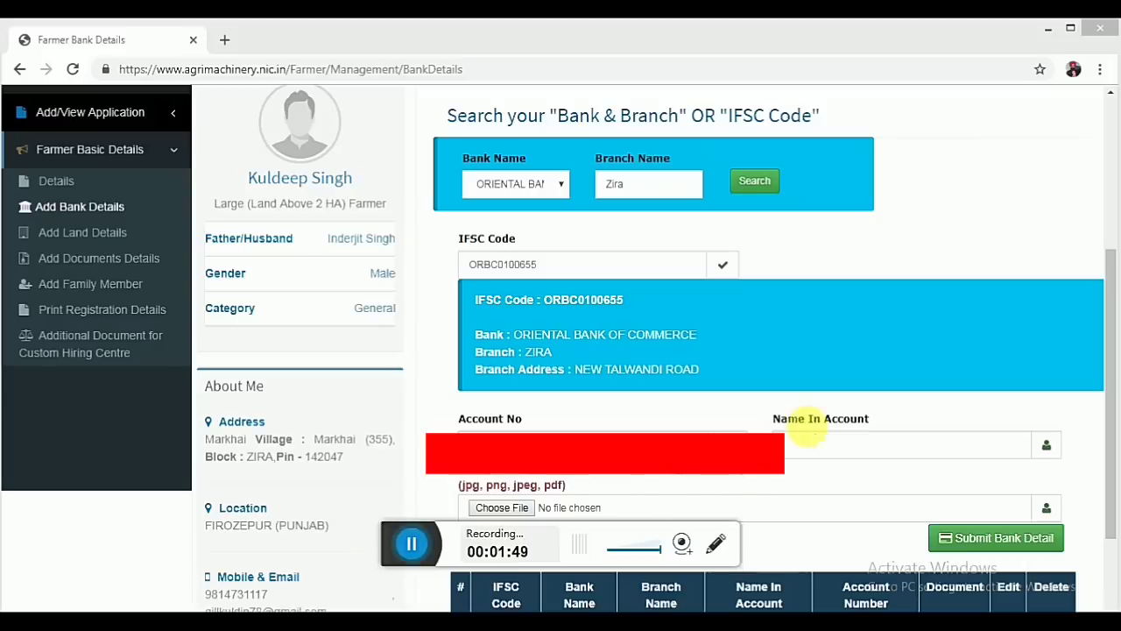
{"action": "left_click", "coordinate": [813, 445]}
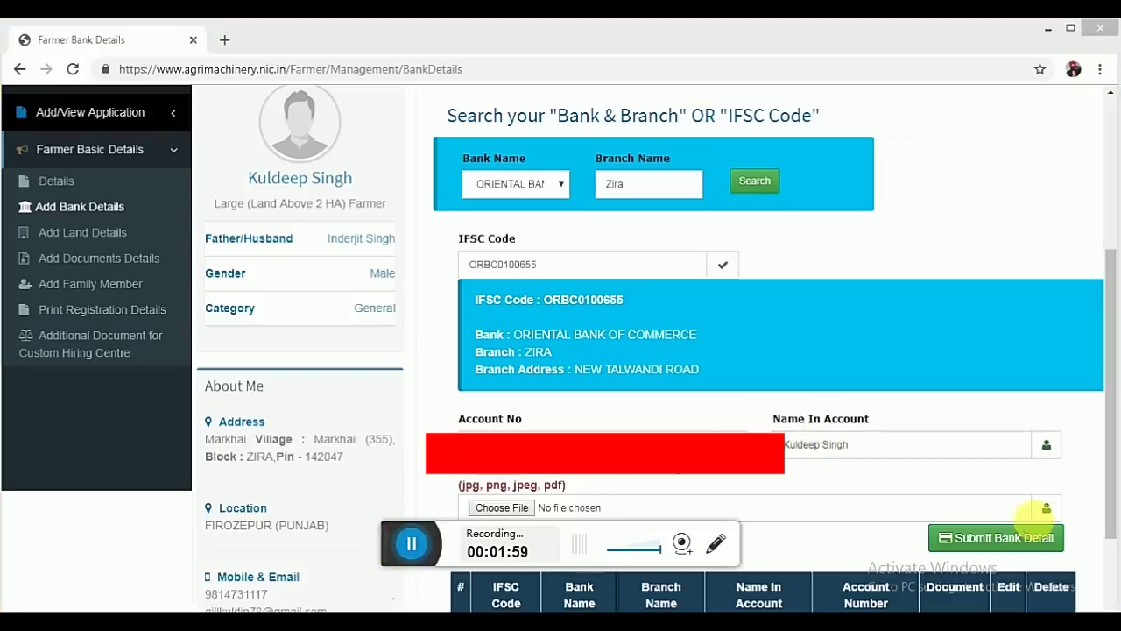
- Attach Image (5).jpg as the cancelled cheque or passbook front page and submit the bank details
{"action": "left_click_drag", "start_coordinate": [1105, 406], "coordinate": [1109, 461]}
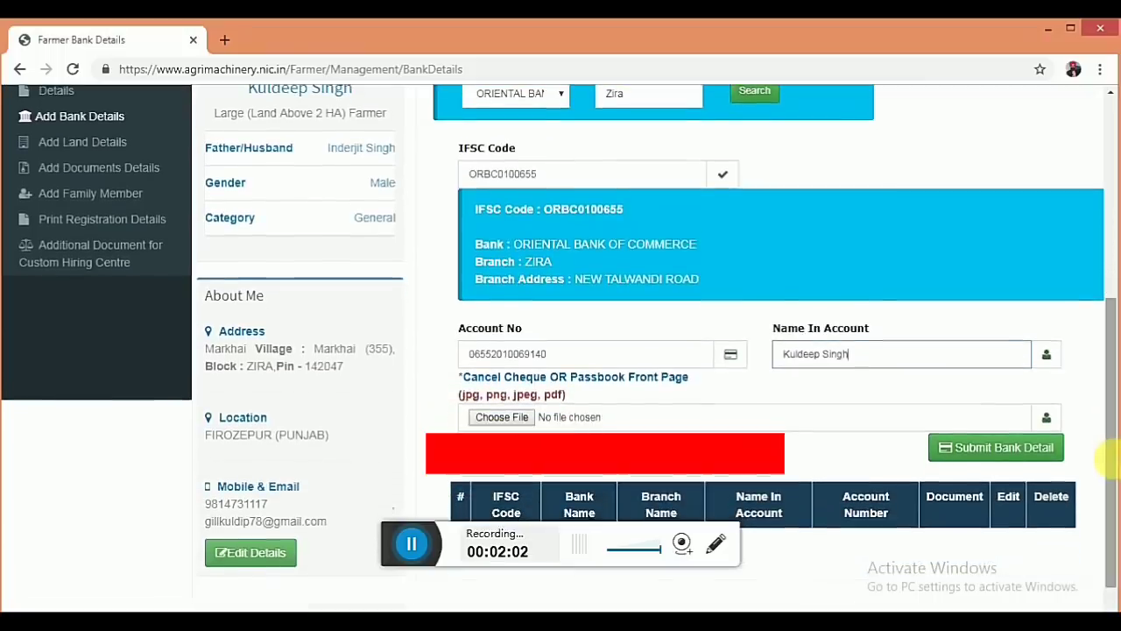
{"action": "left_click", "coordinate": [503, 417]}
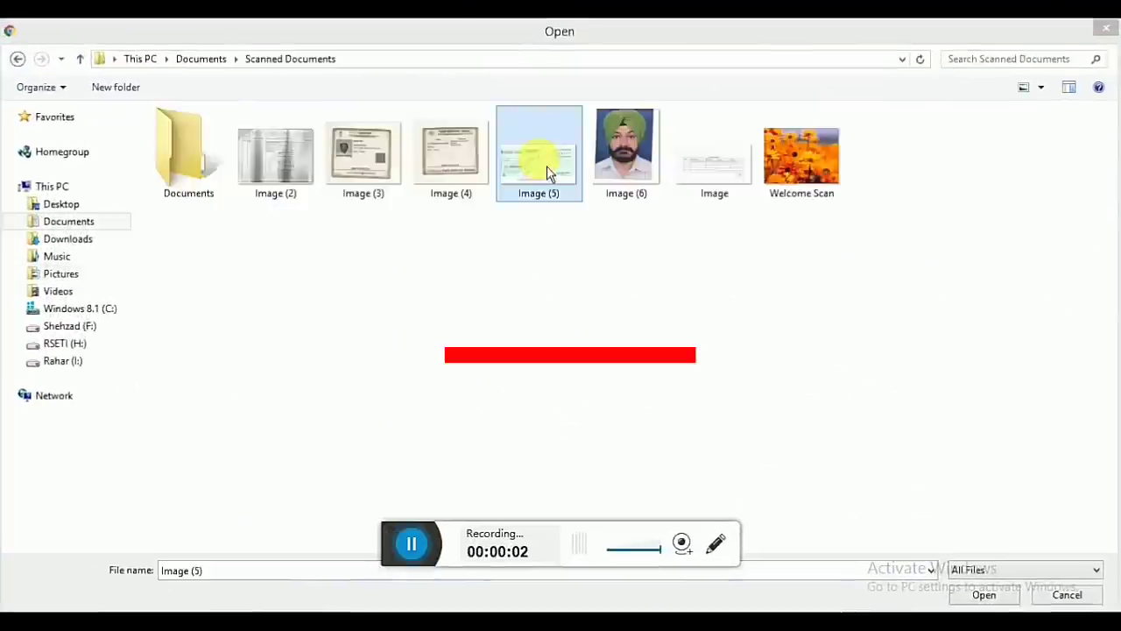
{"action": "double_click", "coordinate": [547, 166]}
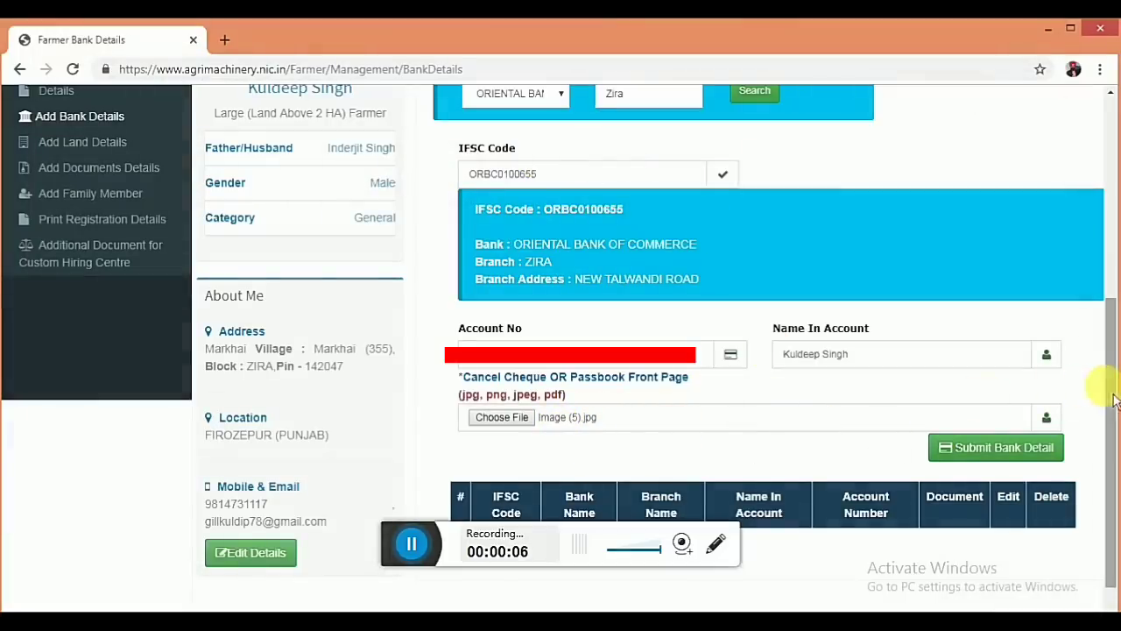
{"action": "left_click_drag", "start_coordinate": [1104, 380], "coordinate": [1104, 410]}
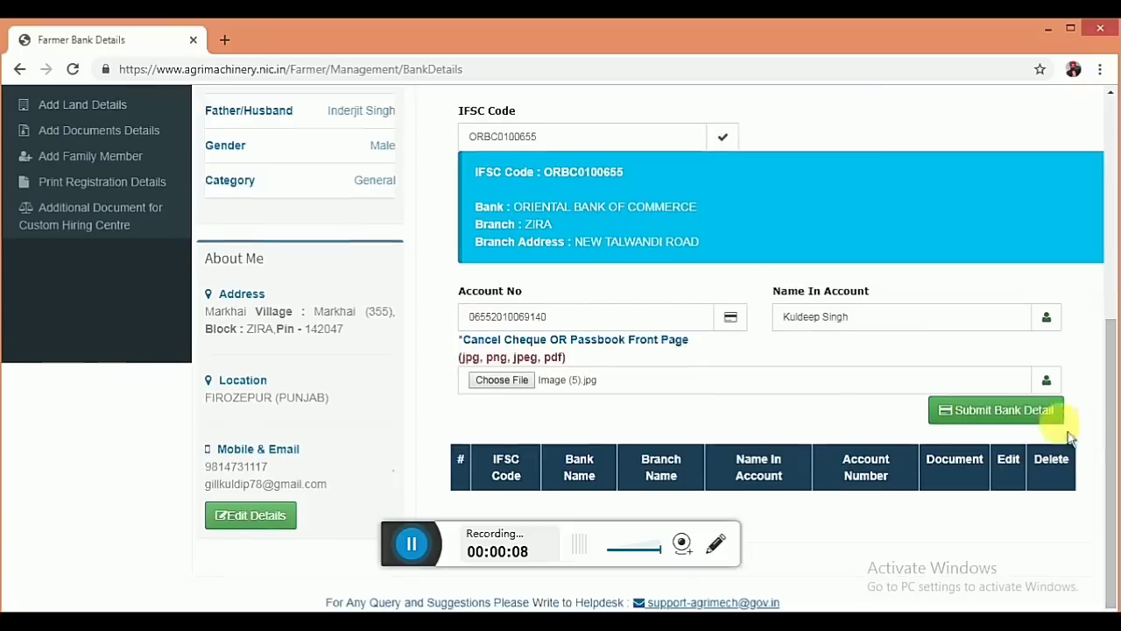
{"action": "left_click", "coordinate": [1019, 426]}
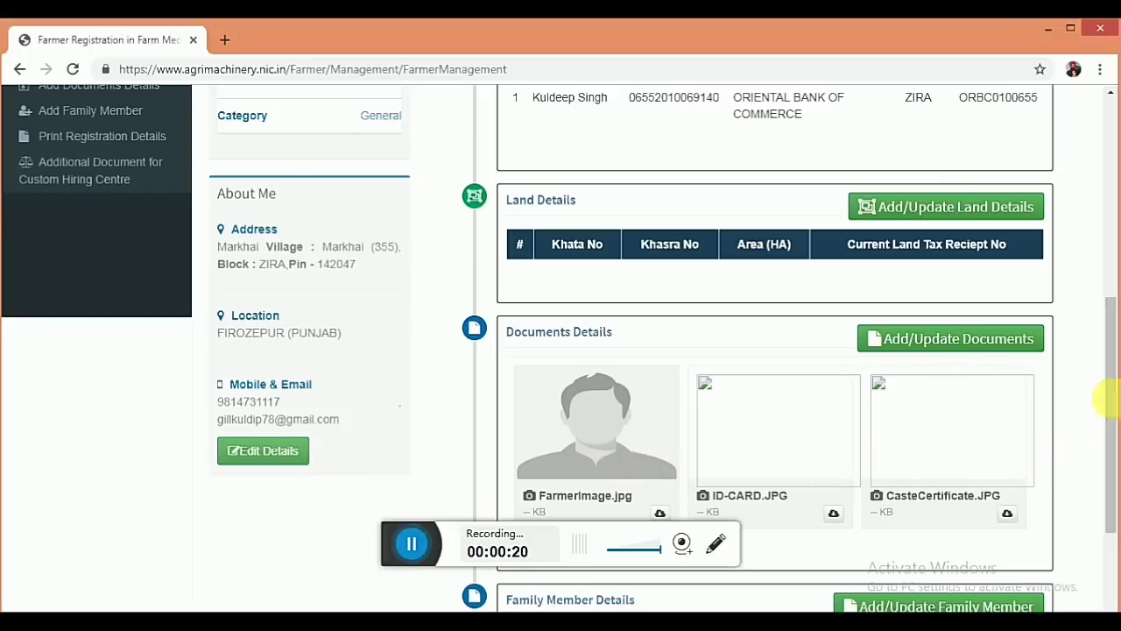
- Open the farmer's documents upload form and attach Image (6).jpg as the farmer photo
{"action": "left_click_drag", "start_coordinate": [1111, 399], "coordinate": [1104, 446]}
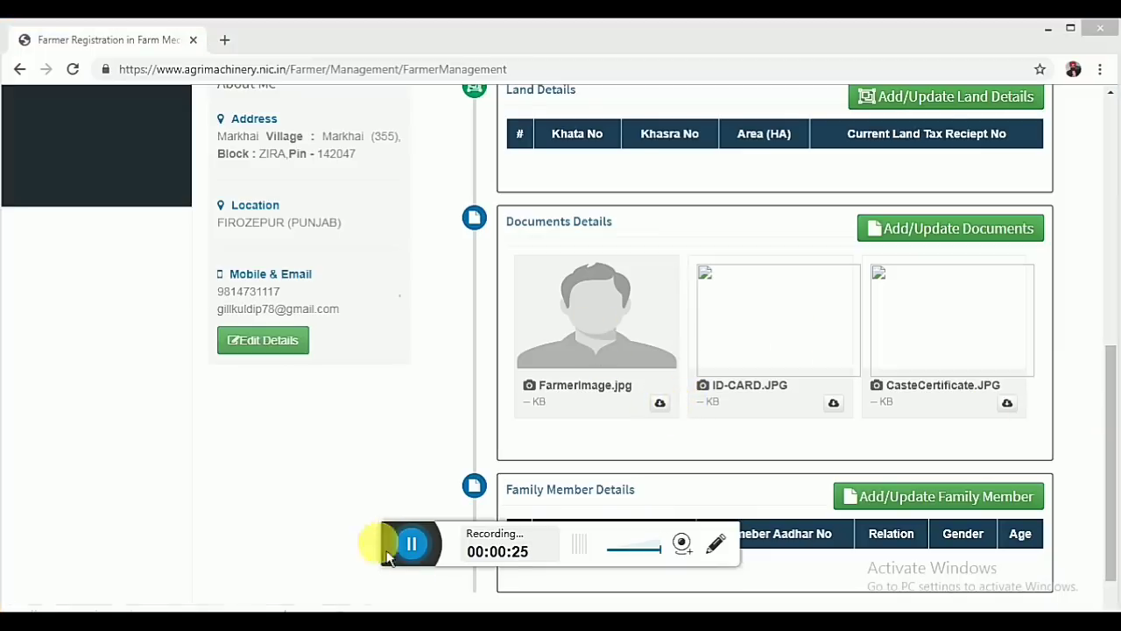
{"action": "left_click", "coordinate": [945, 228]}
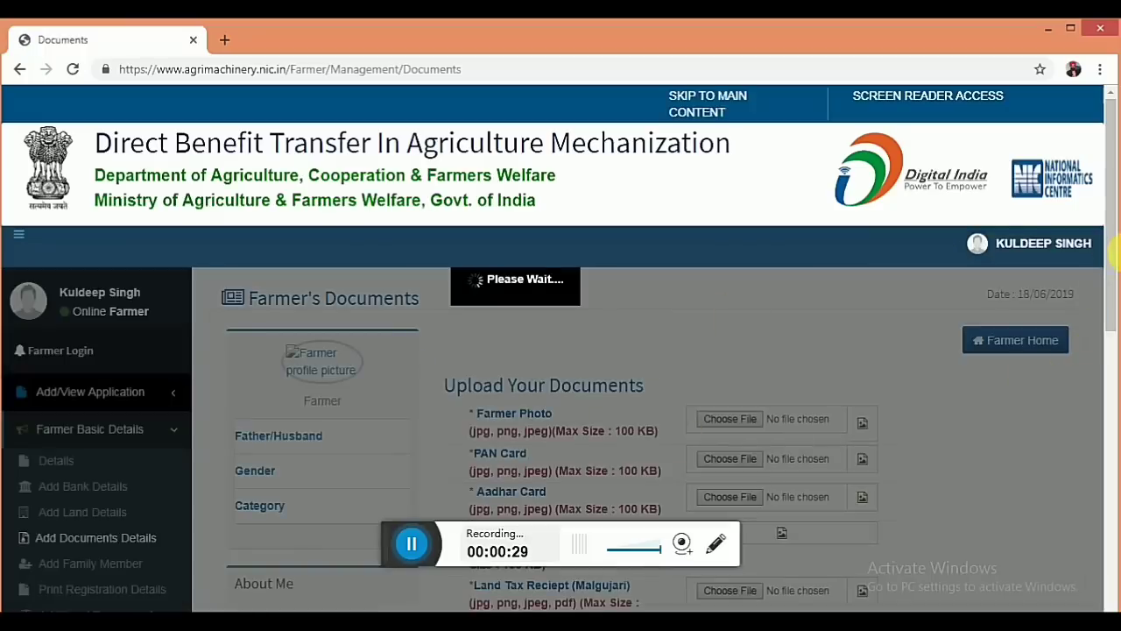
{"action": "left_click_drag", "start_coordinate": [1109, 248], "coordinate": [1111, 331]}
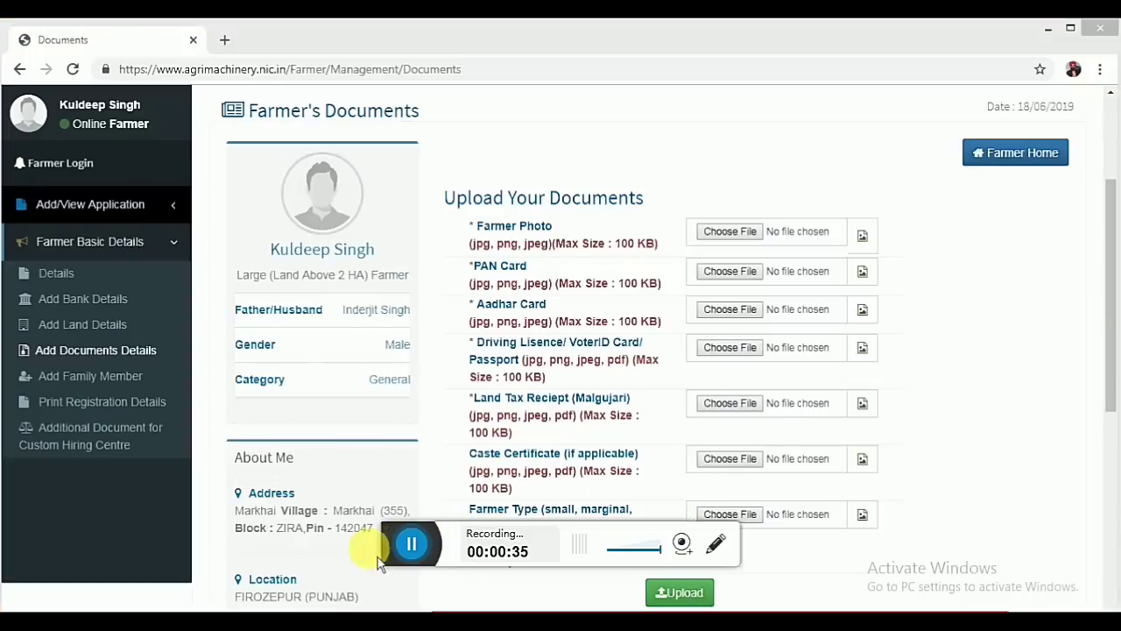
{"action": "left_click", "coordinate": [746, 242]}
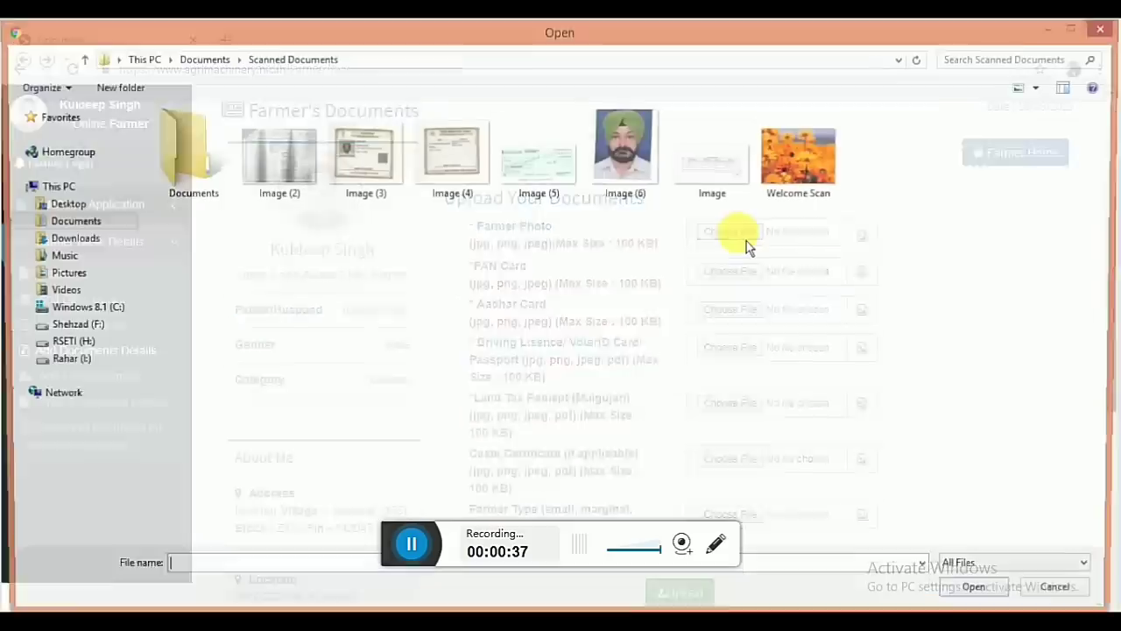
{"action": "left_click", "coordinate": [643, 175]}
{"action": "double_click", "coordinate": [643, 175]}
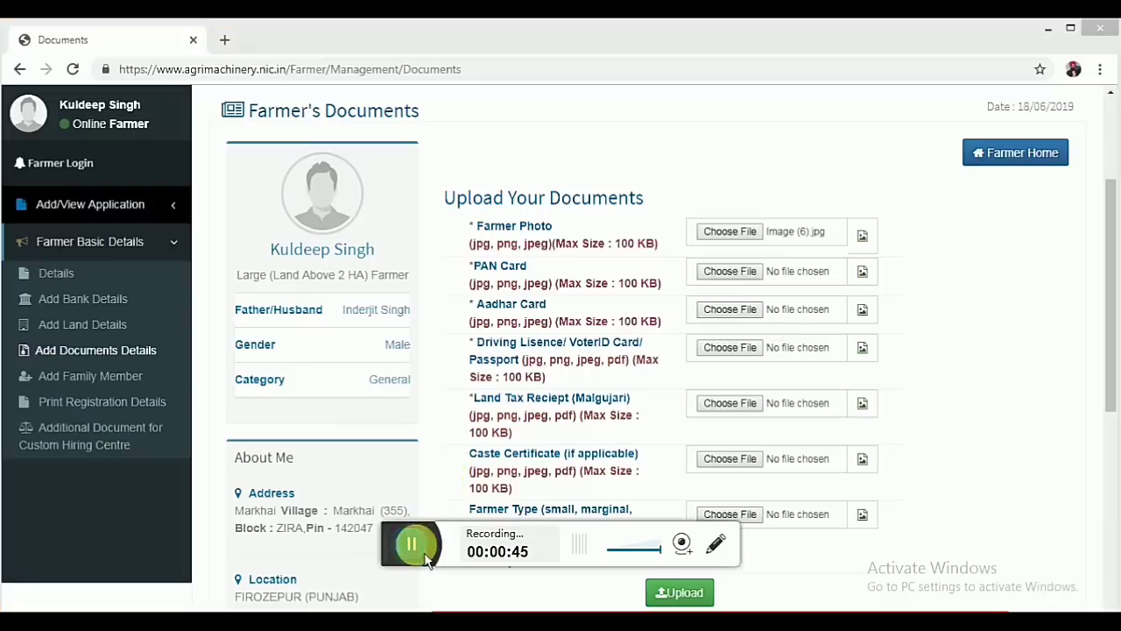
- Attach Image (7).jpg as the PAN card, Image (3).jpg as the Aadhar card and Image (8).jpg as the driving licence
{"action": "left_click", "coordinate": [741, 276]}
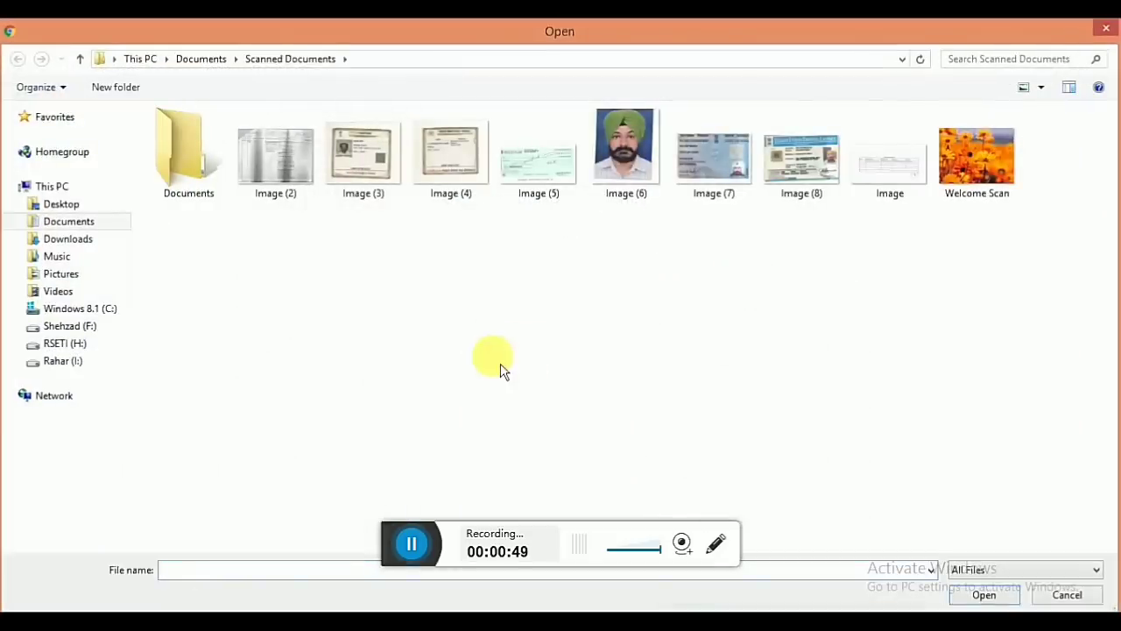
{"action": "double_click", "coordinate": [735, 191]}
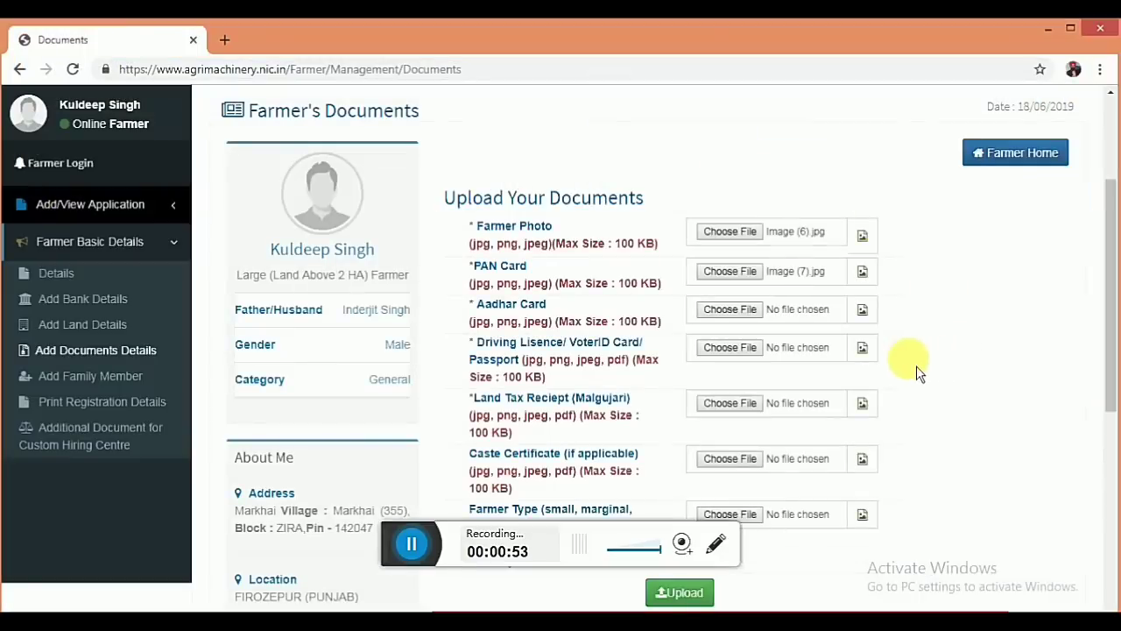
{"action": "left_click", "coordinate": [750, 321]}
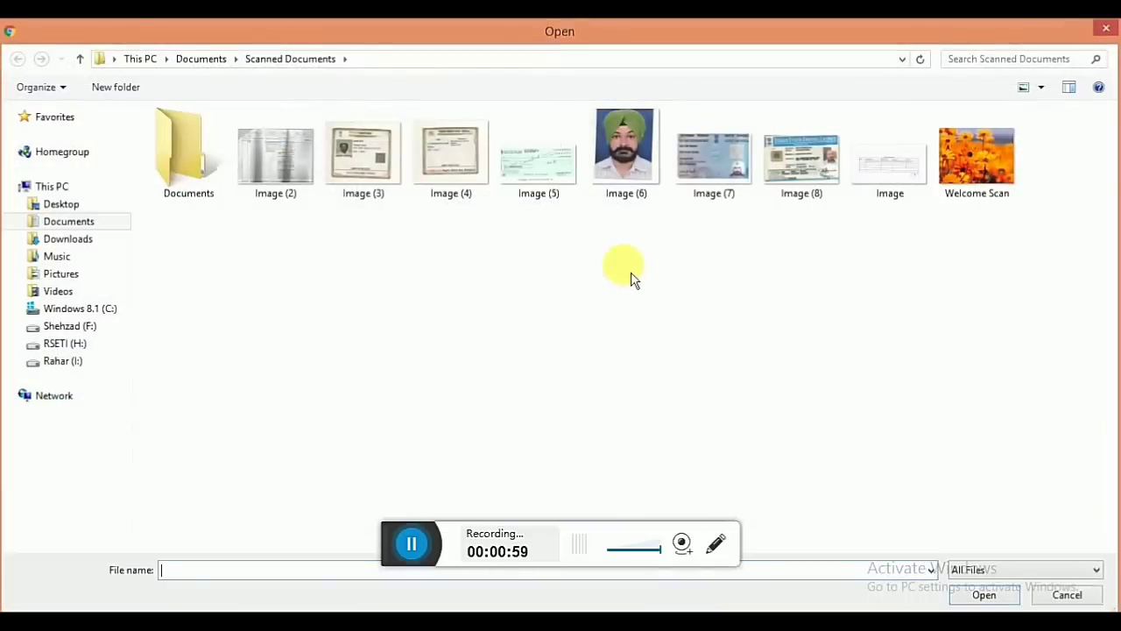
{"action": "double_click", "coordinate": [366, 175]}
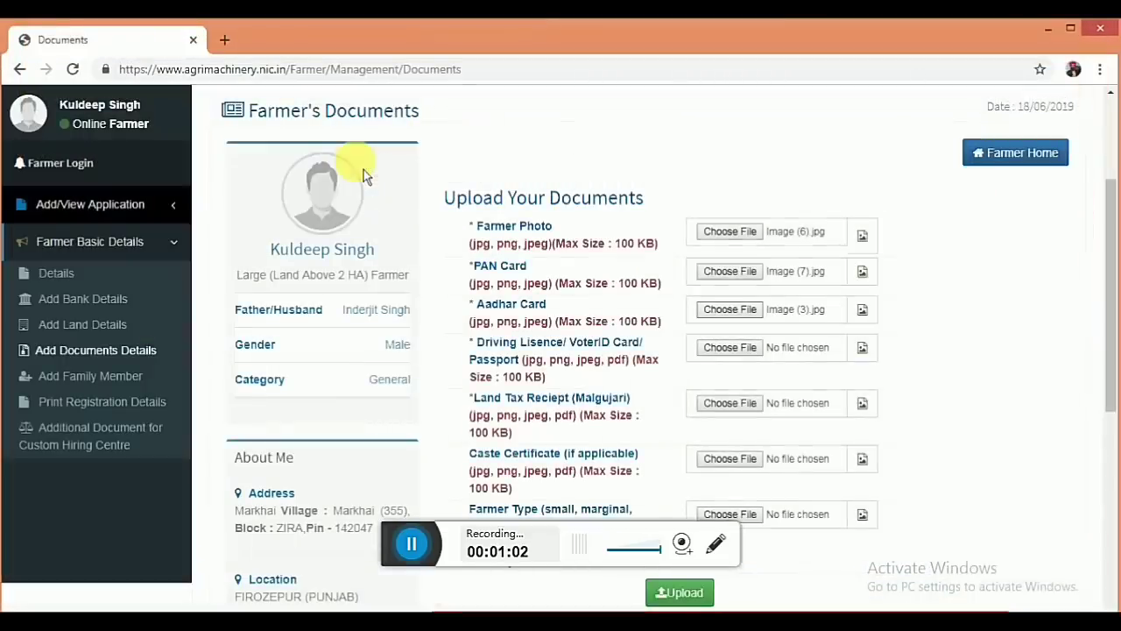
{"action": "left_click", "coordinate": [730, 348]}
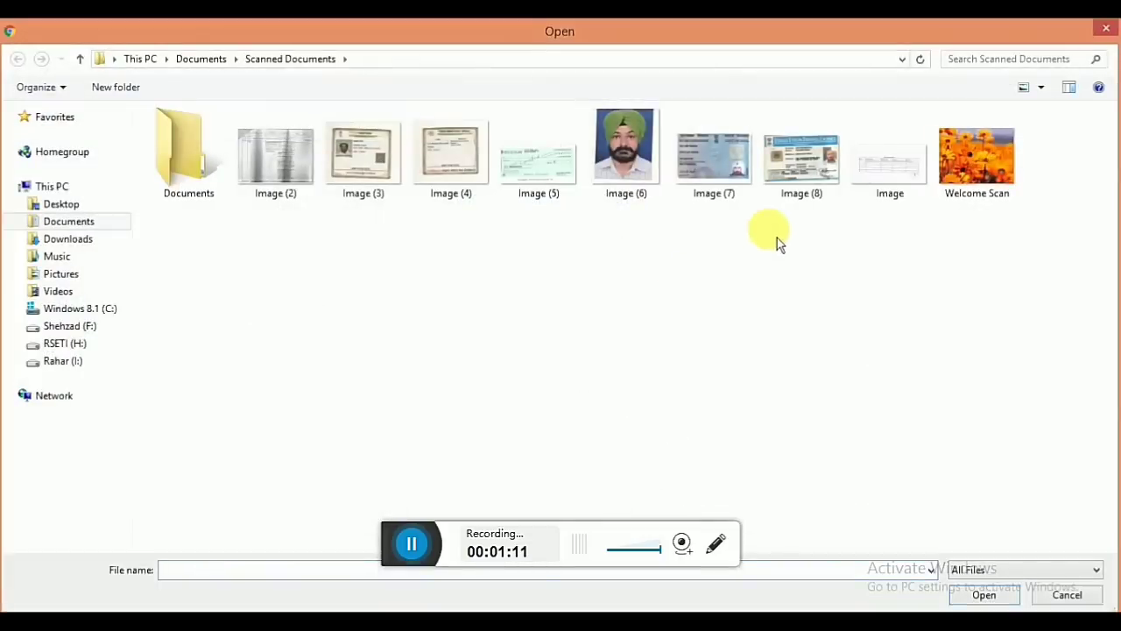
{"action": "double_click", "coordinate": [803, 195]}
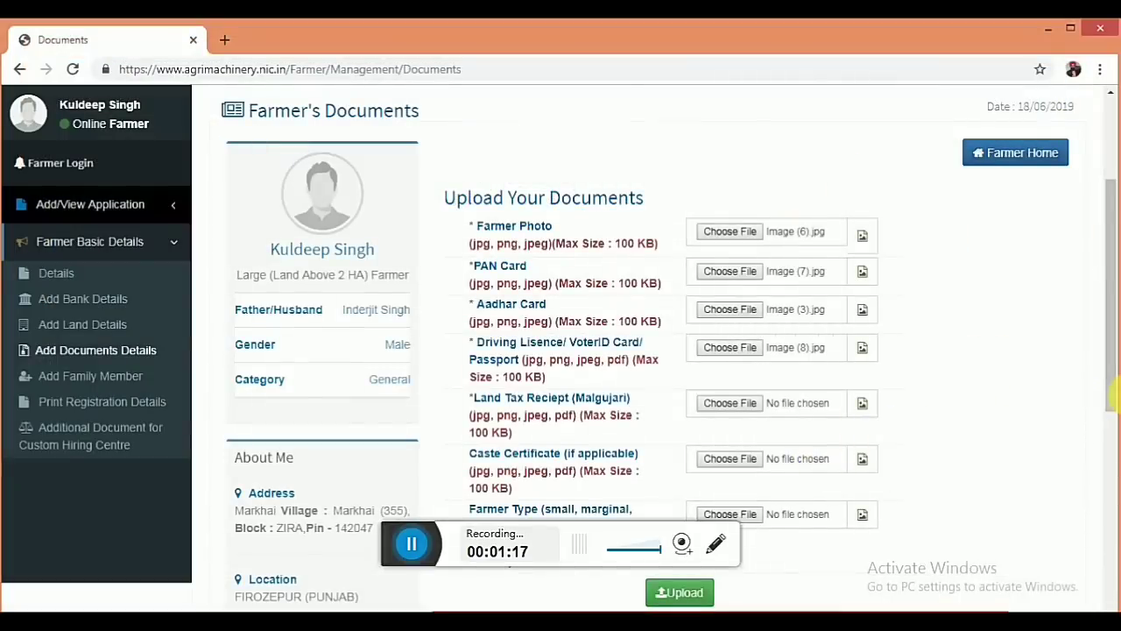
- Attach Image (9).jpg as both the land tax receipt and the farmer type certificate, and upload all the documents
{"action": "left_click_drag", "start_coordinate": [1111, 381], "coordinate": [1108, 441]}
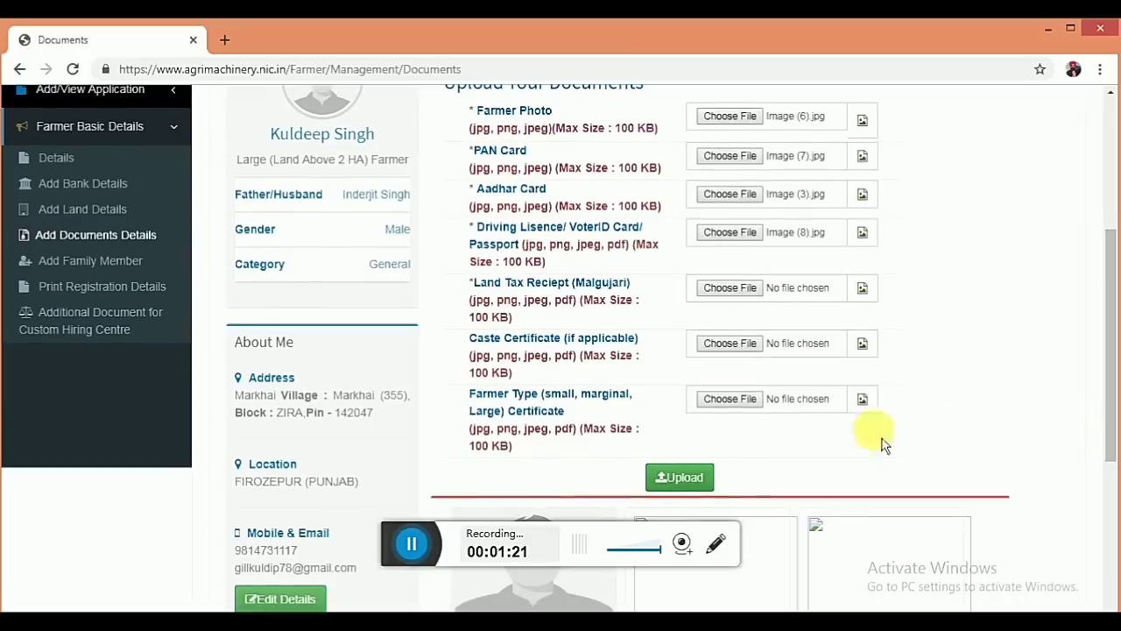
{"action": "left_click", "coordinate": [742, 410]}
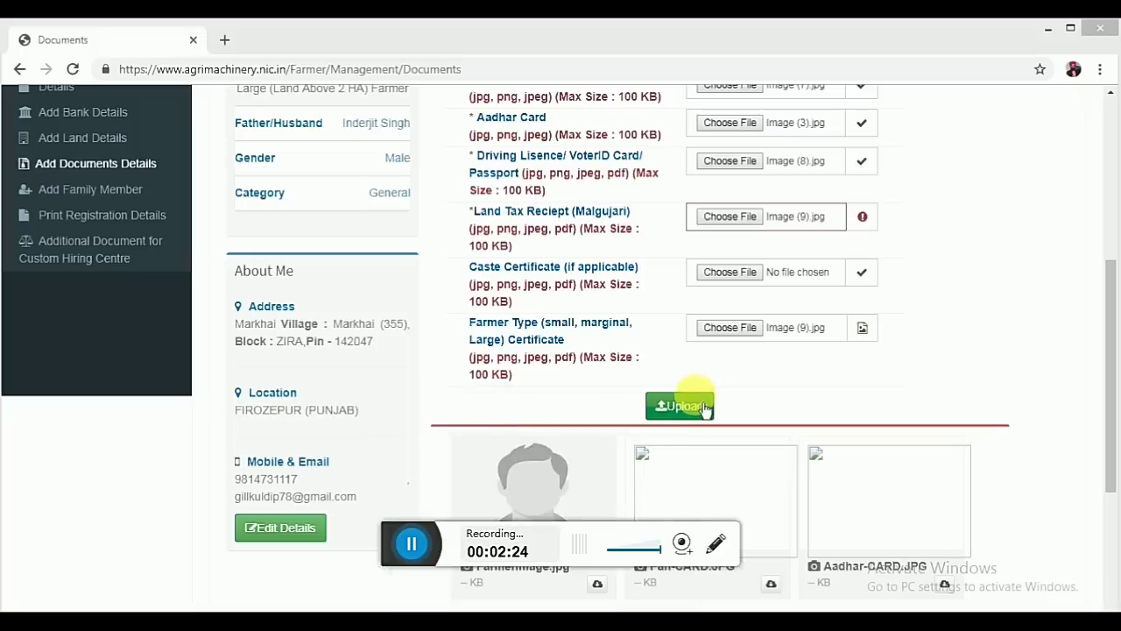
{"action": "left_click", "coordinate": [697, 403]}
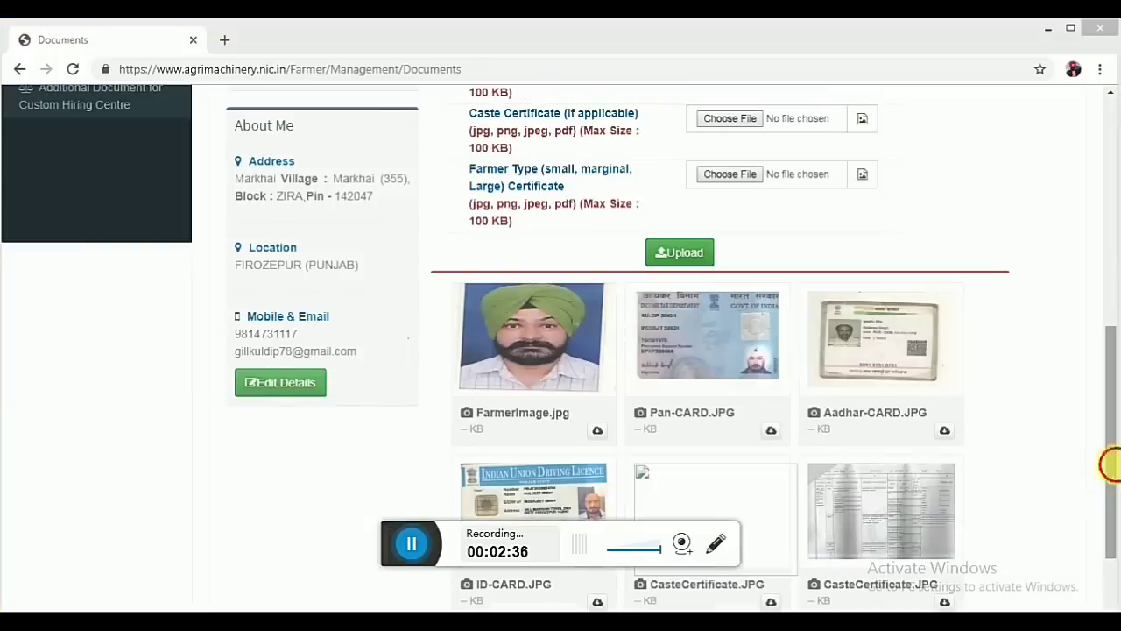
{"action": "left_click_drag", "start_coordinate": [1111, 466], "coordinate": [1112, 544]}
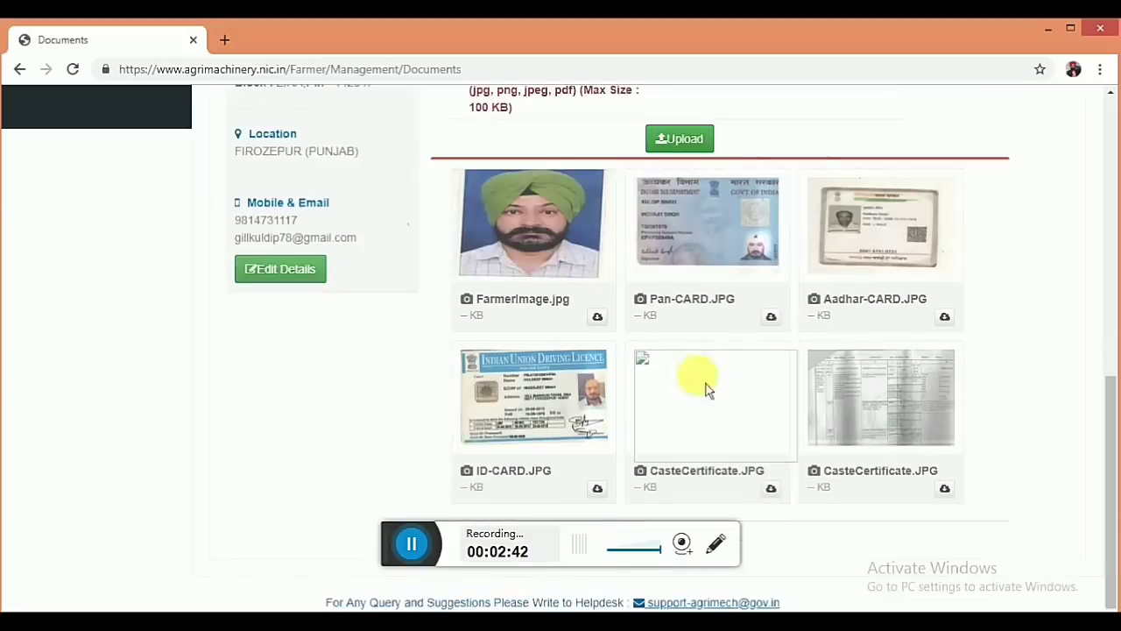
- Open the land details form and enter the khata and khasra numbers, an area of 10 HA and free as the land tax receipt number
{"action": "mouse_move", "coordinate": [752, 262]}
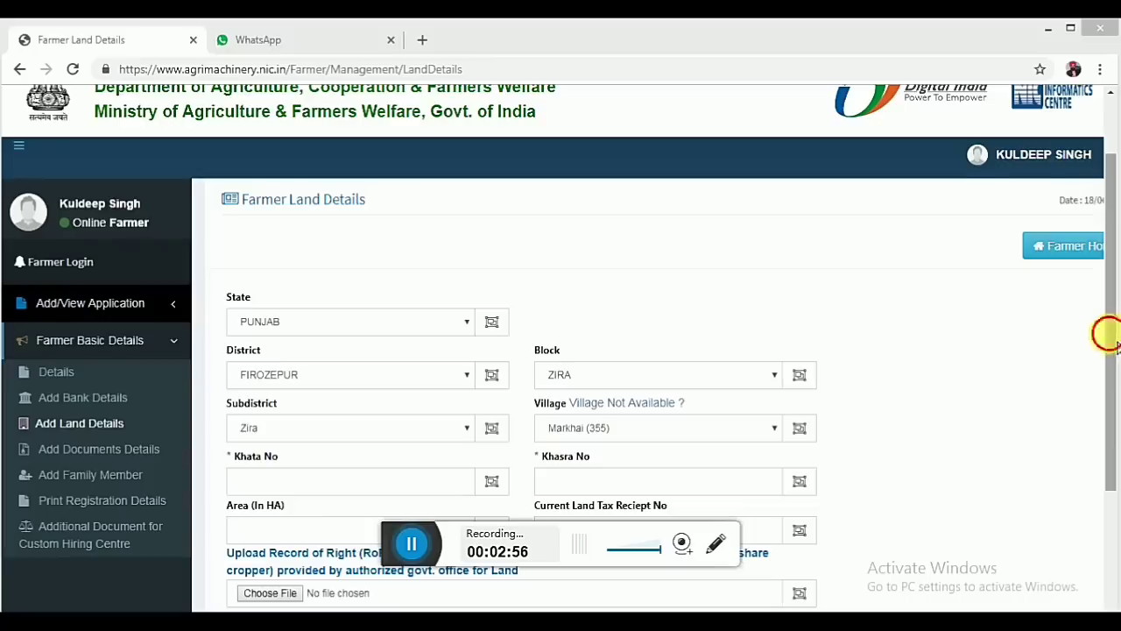
{"action": "left_click_drag", "start_coordinate": [1104, 333], "coordinate": [1104, 470]}
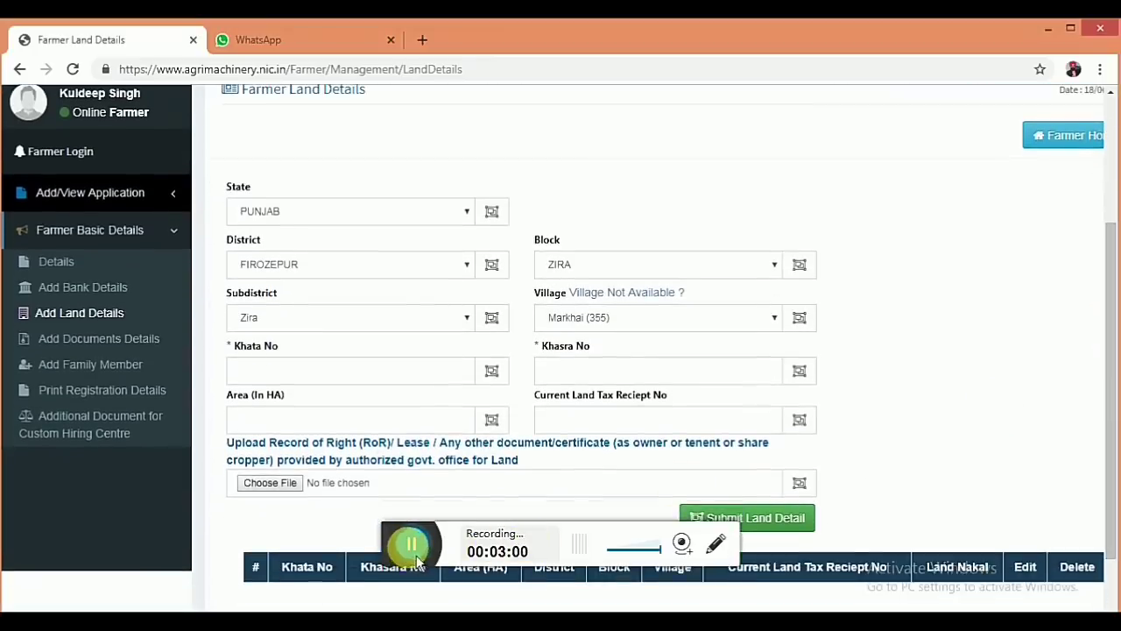
{"action": "left_click", "coordinate": [408, 544]}
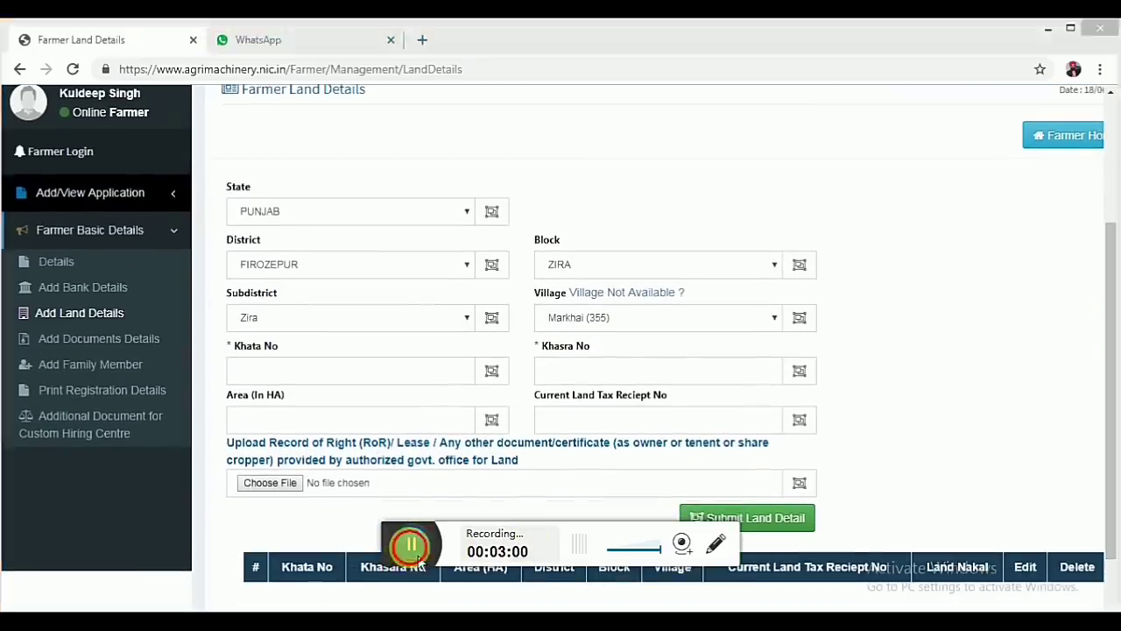
{"action": "left_click", "coordinate": [389, 549]}
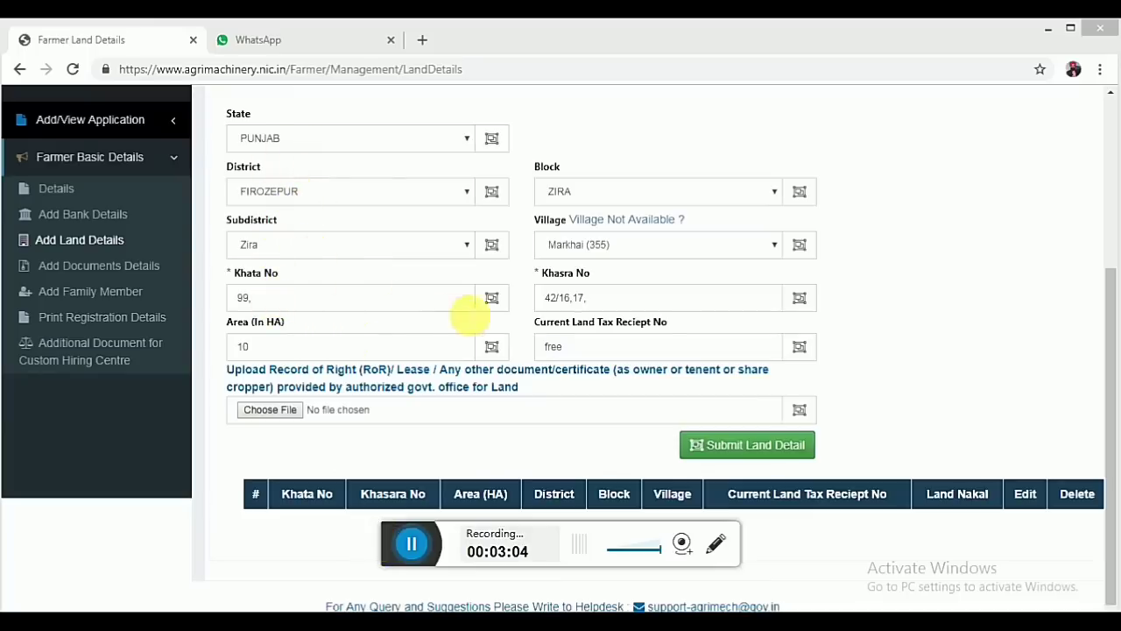
{"action": "left_click_drag", "start_coordinate": [551, 300], "coordinate": [601, 299]}
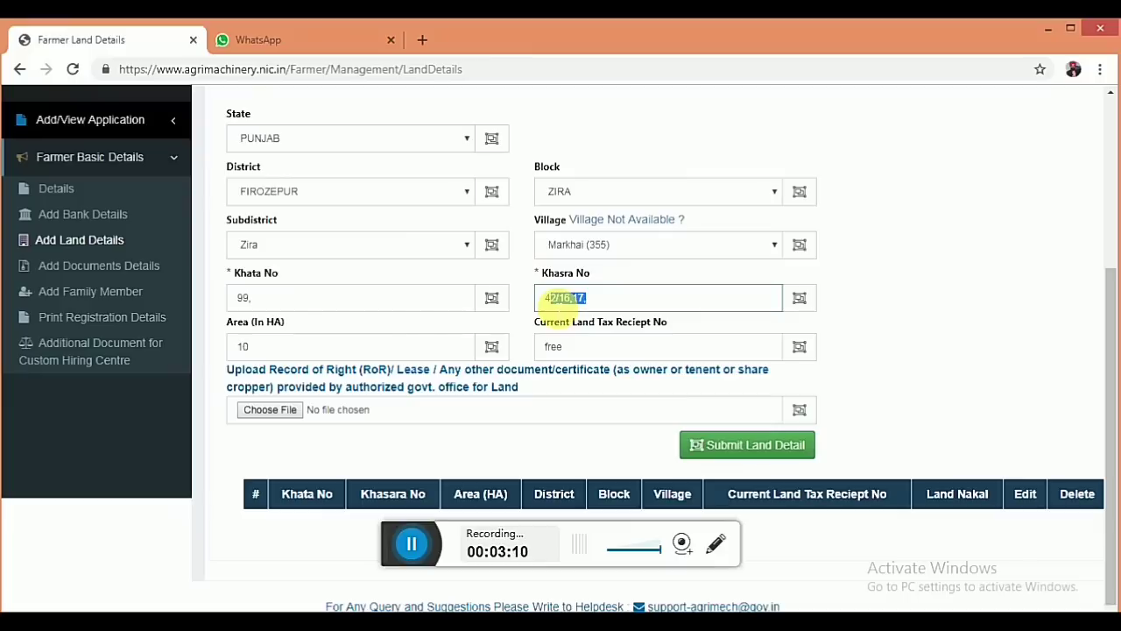
{"action": "type", "text": "45"}
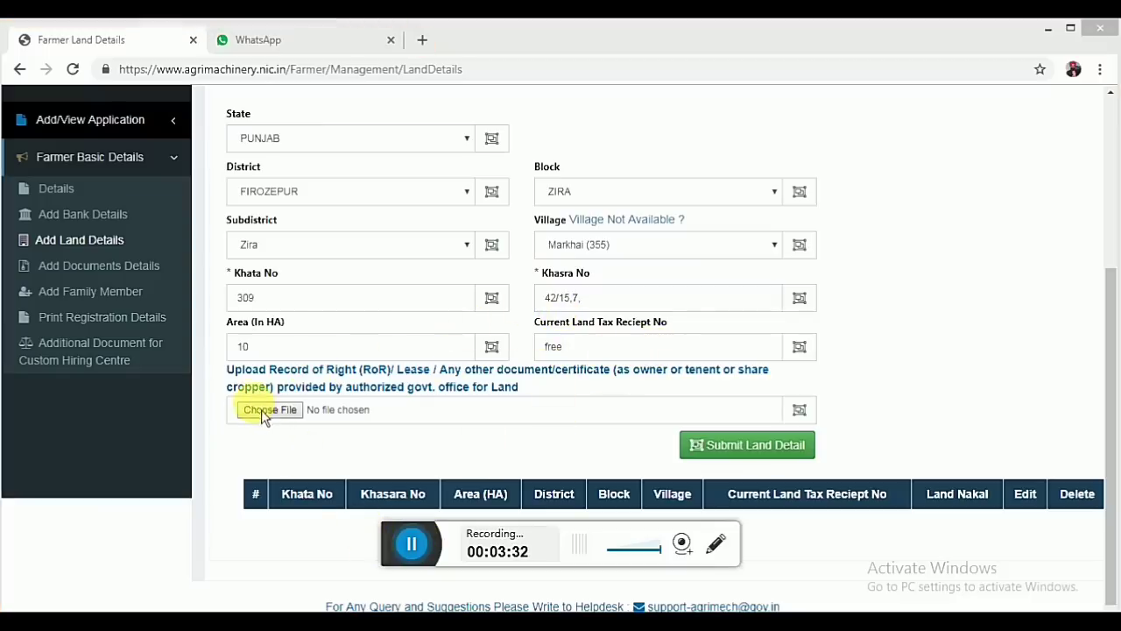
- Attach Image (9).jpg as the Record of Right document and submit the land details
{"action": "left_click", "coordinate": [266, 410]}
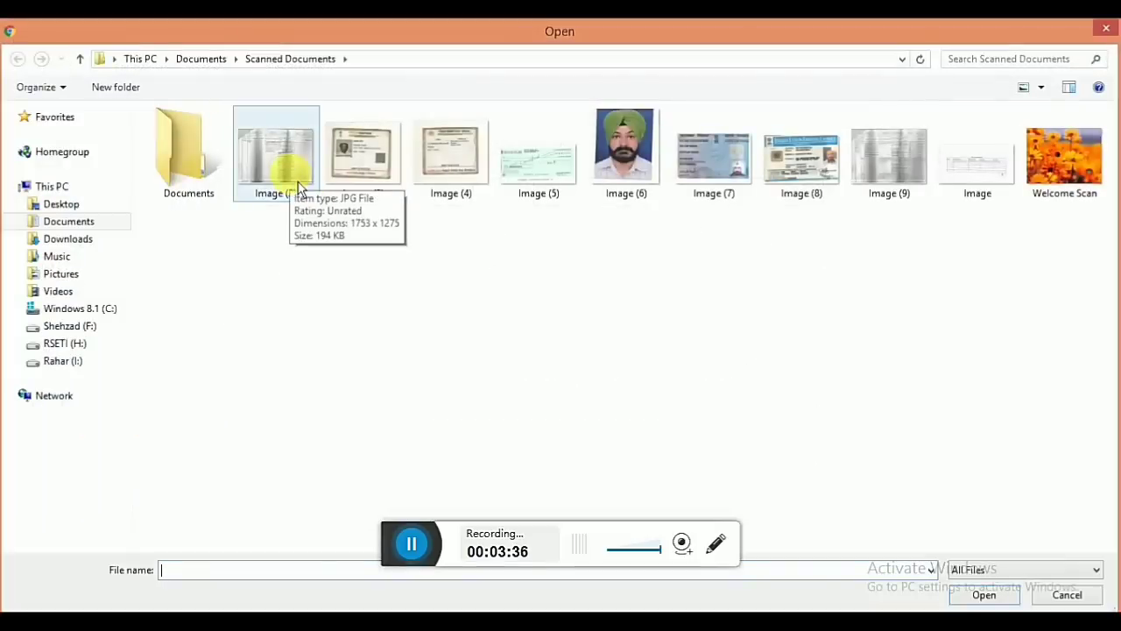
{"action": "double_click", "coordinate": [894, 162]}
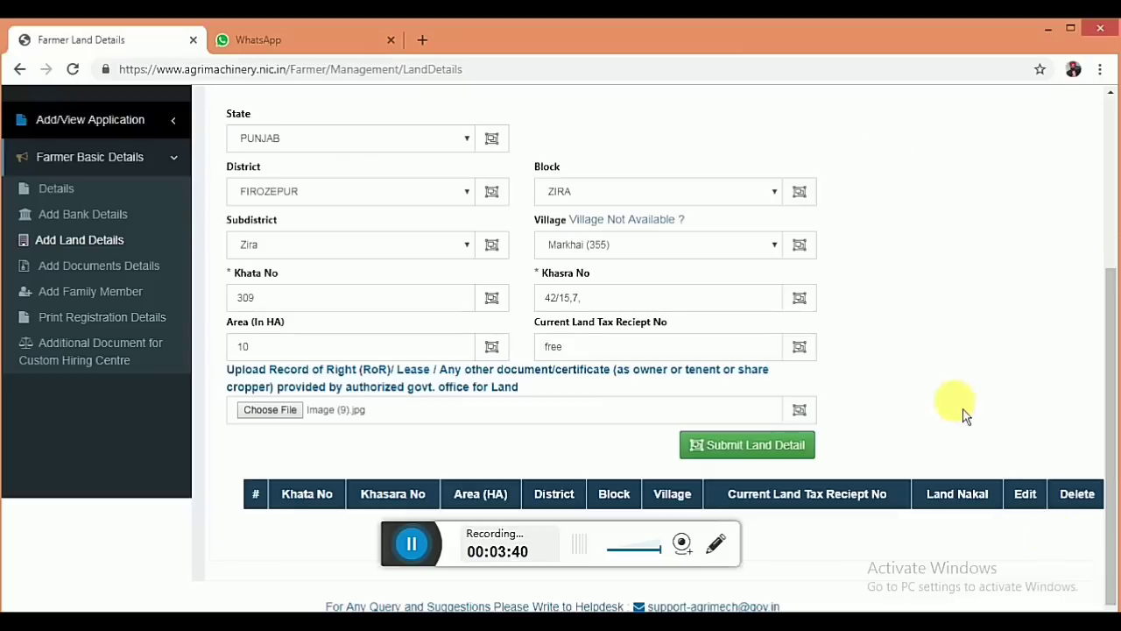
{"action": "left_click", "coordinate": [781, 464]}
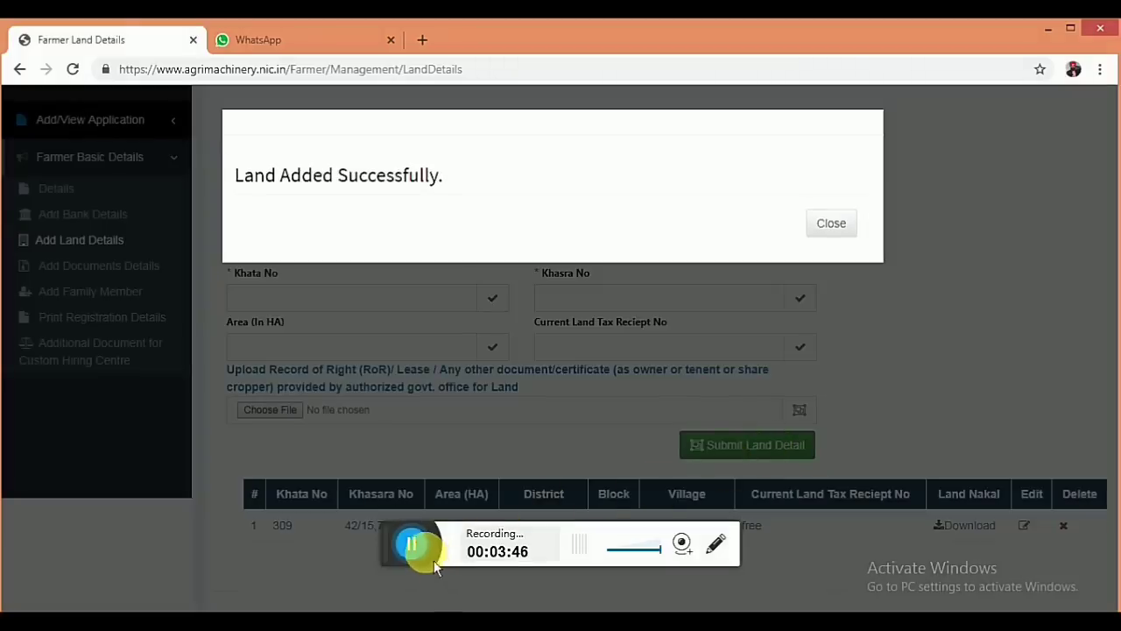
{"action": "left_click", "coordinate": [833, 230]}
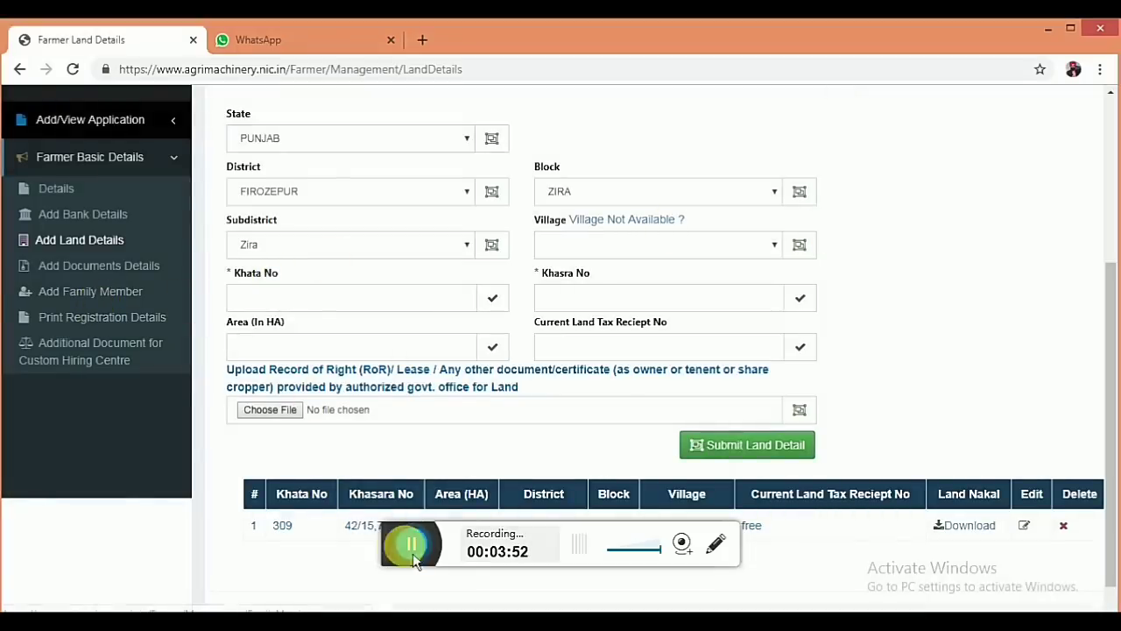
- Add a family member with her name and Aadhar number, relation Wife, gender Female and age 41, and submit the details
{"action": "left_click", "coordinate": [83, 294]}
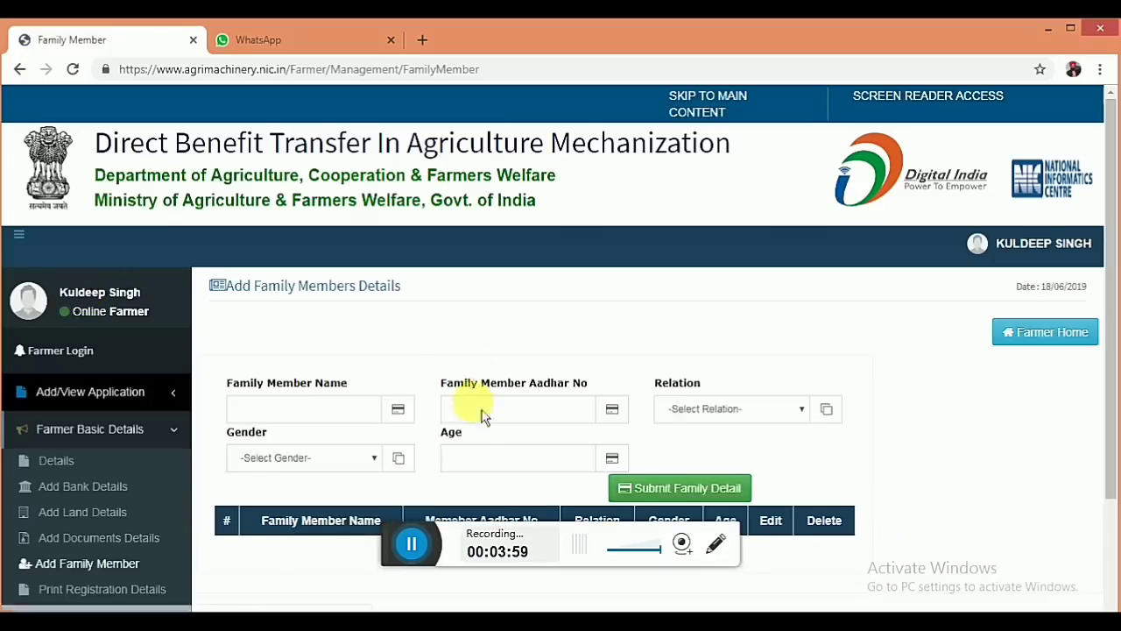
{"action": "left_click", "coordinate": [432, 557]}
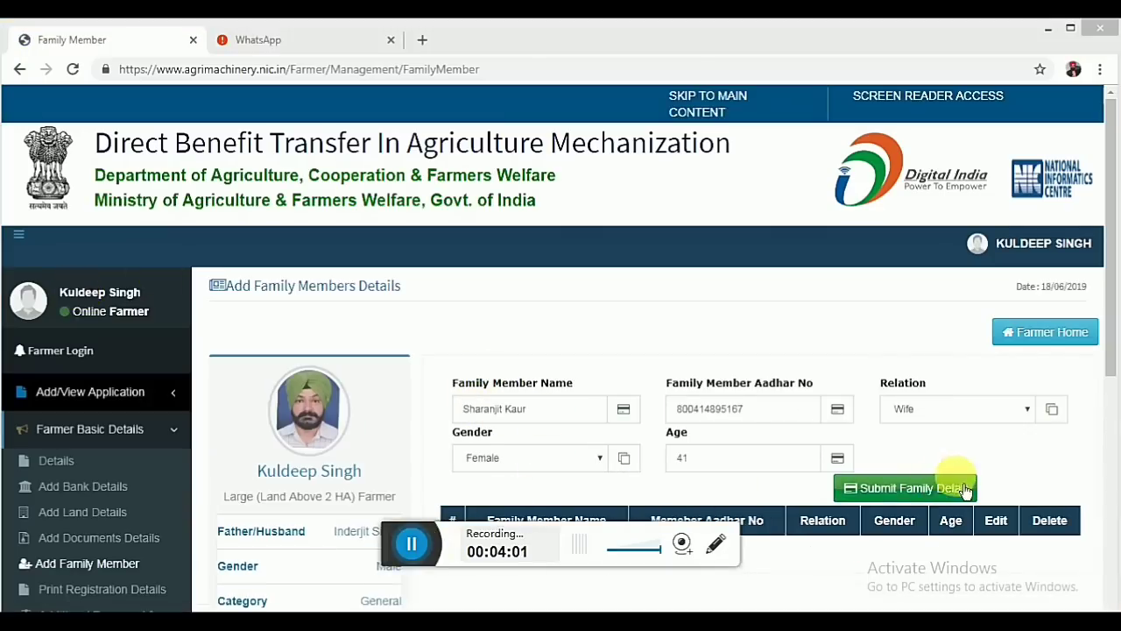
{"action": "left_click", "coordinate": [907, 497]}
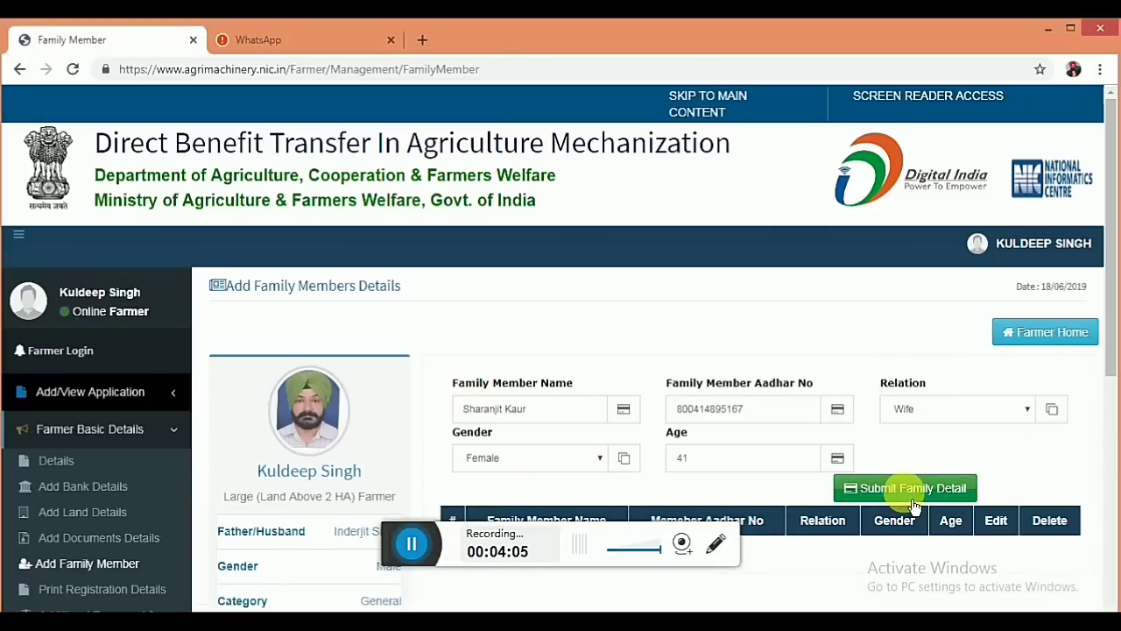
{"action": "left_click", "coordinate": [914, 504]}
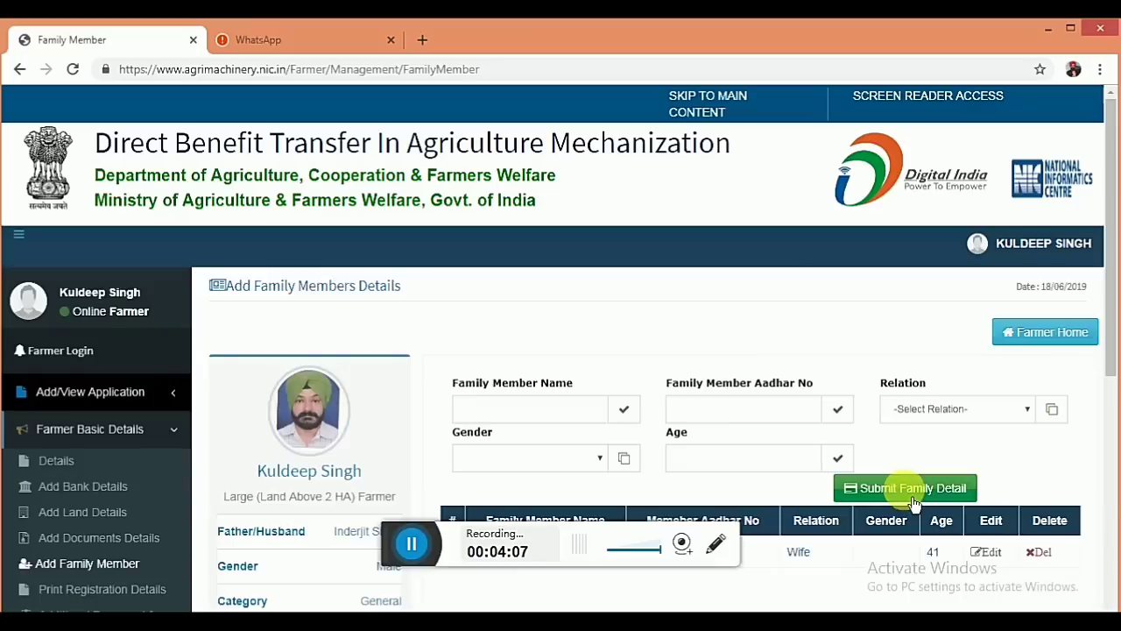
{"action": "left_click", "coordinate": [601, 462]}
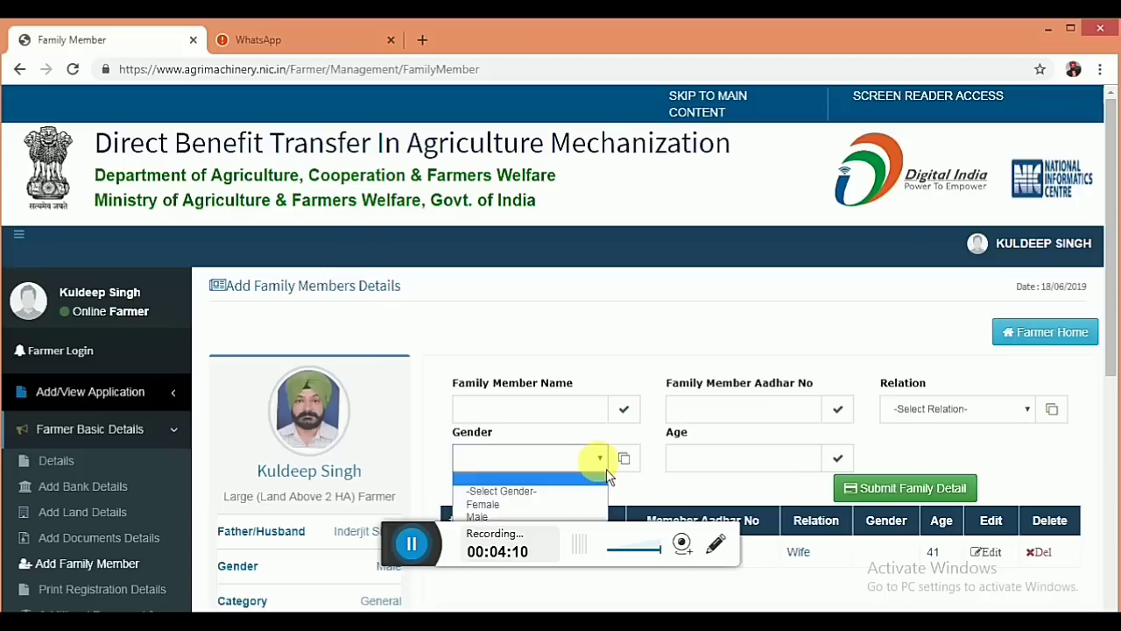
{"action": "left_click", "coordinate": [561, 517]}
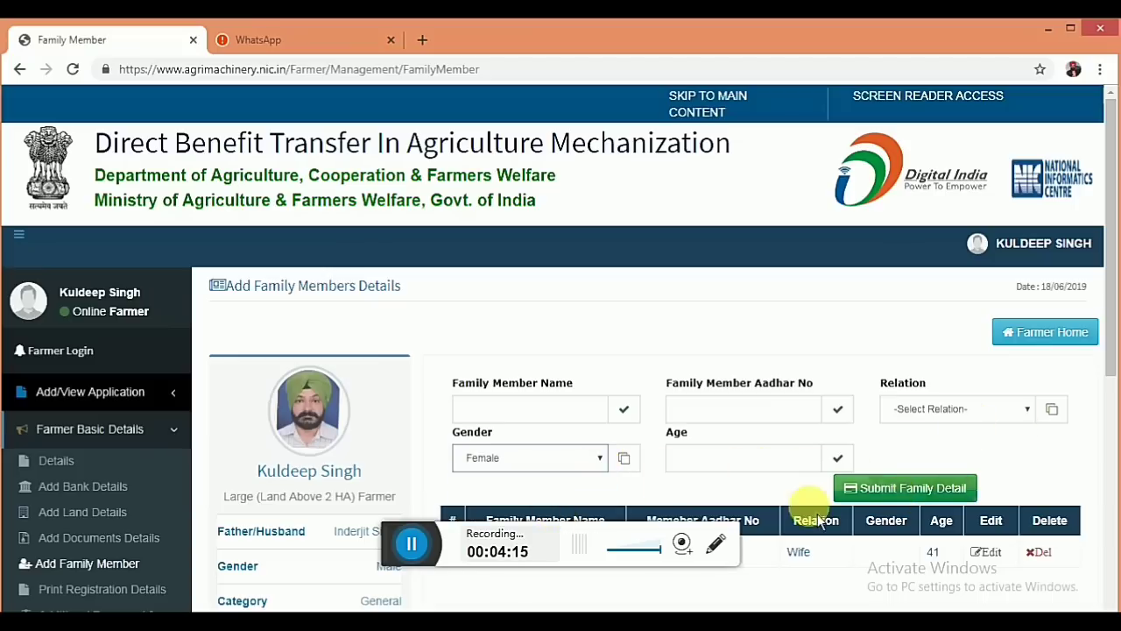
{"action": "left_click", "coordinate": [412, 565]}
- Open the farmer's printable registration details, check them through to the land details, and bring up the report's print preview
{"action": "scroll", "coordinate": [456, 508], "scroll_direction": "down", "scroll_amount": 3}
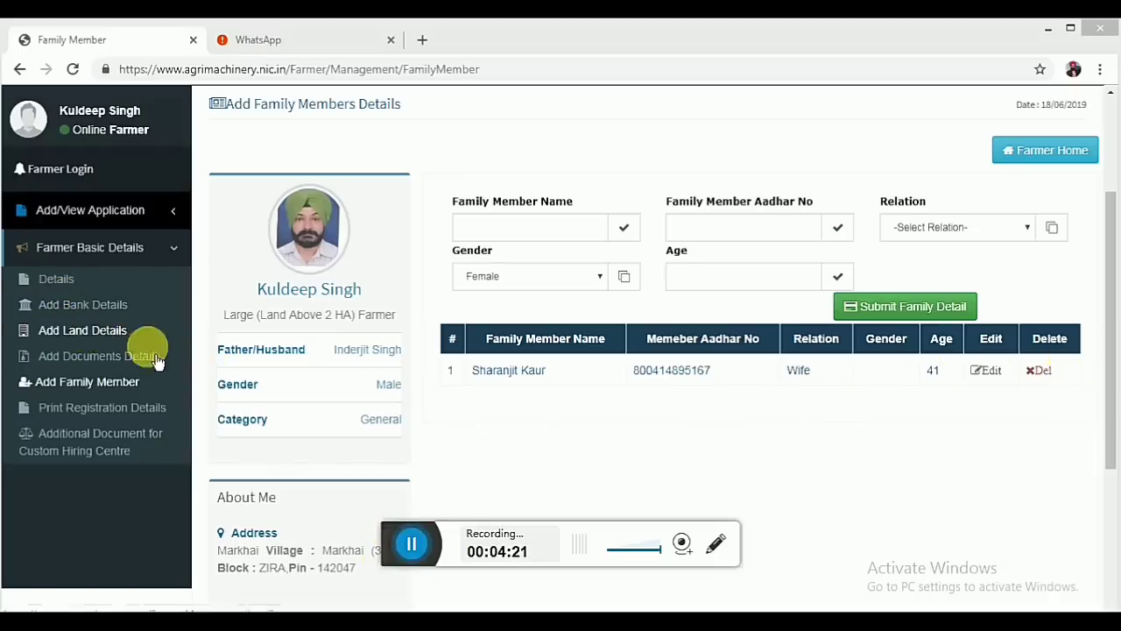
{"action": "left_click", "coordinate": [117, 418]}
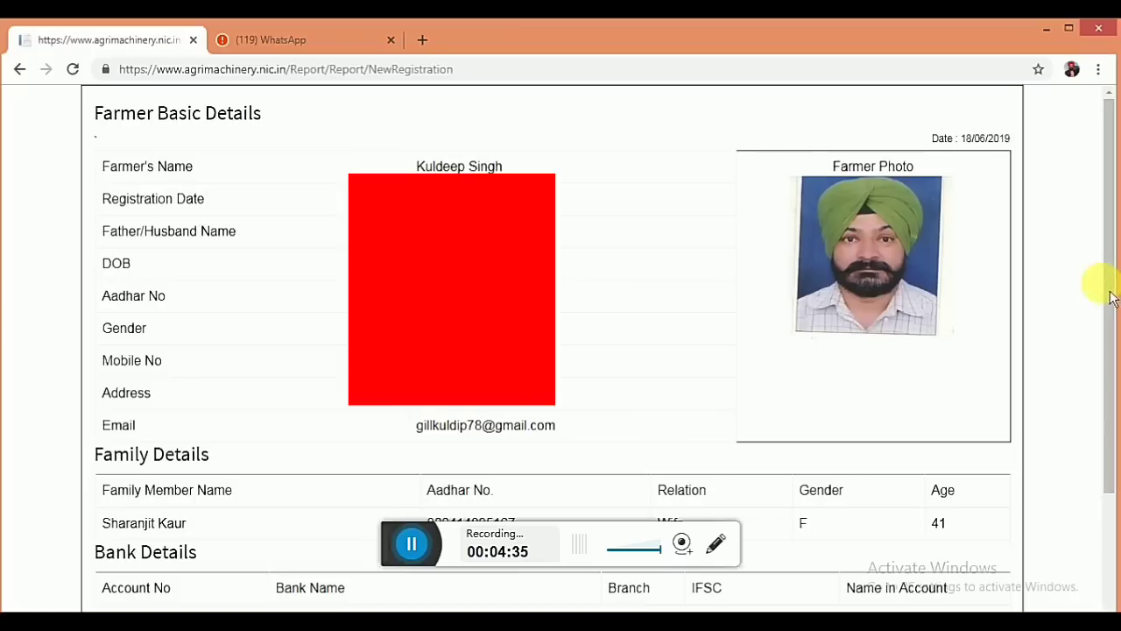
{"action": "left_click_drag", "start_coordinate": [1115, 307], "coordinate": [1084, 461]}
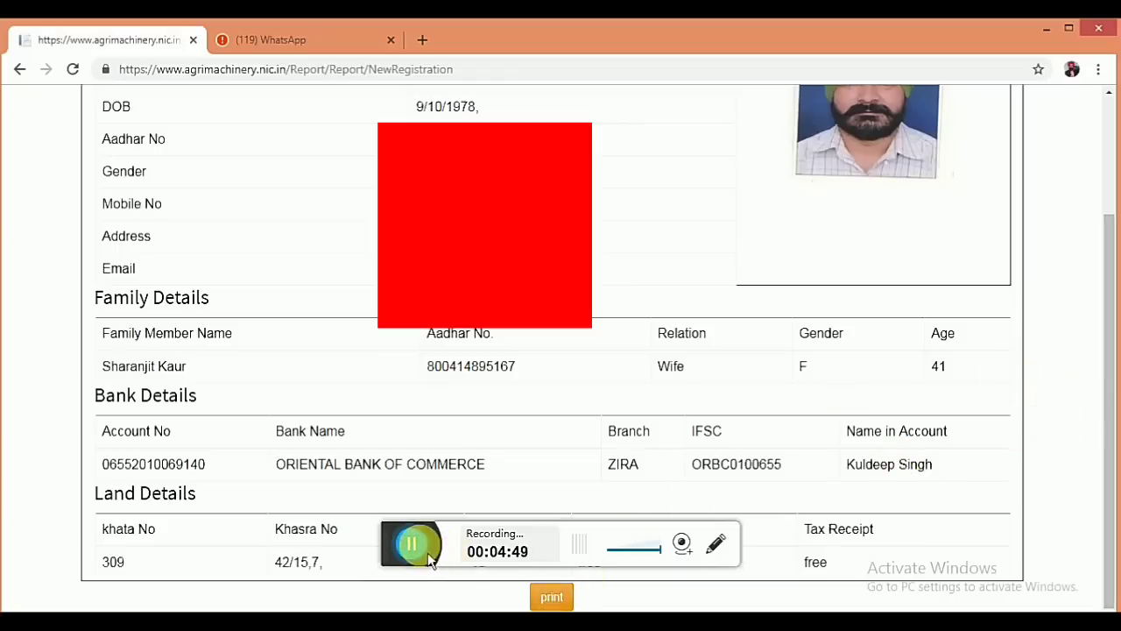
{"action": "left_click", "coordinate": [552, 600]}
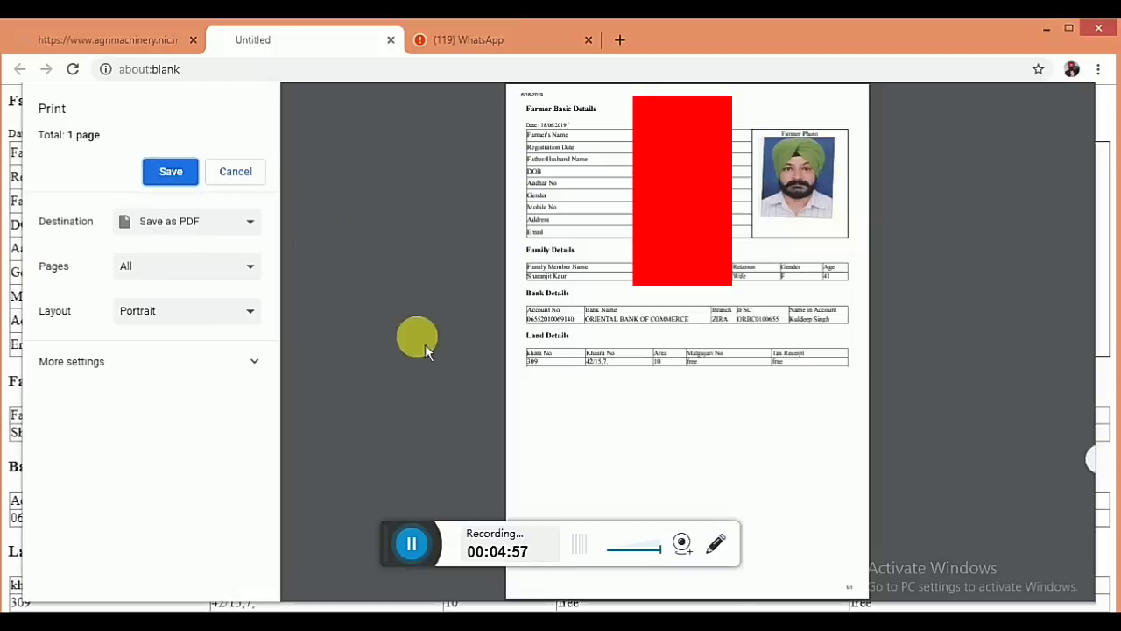
{"action": "left_click", "coordinate": [412, 544]}
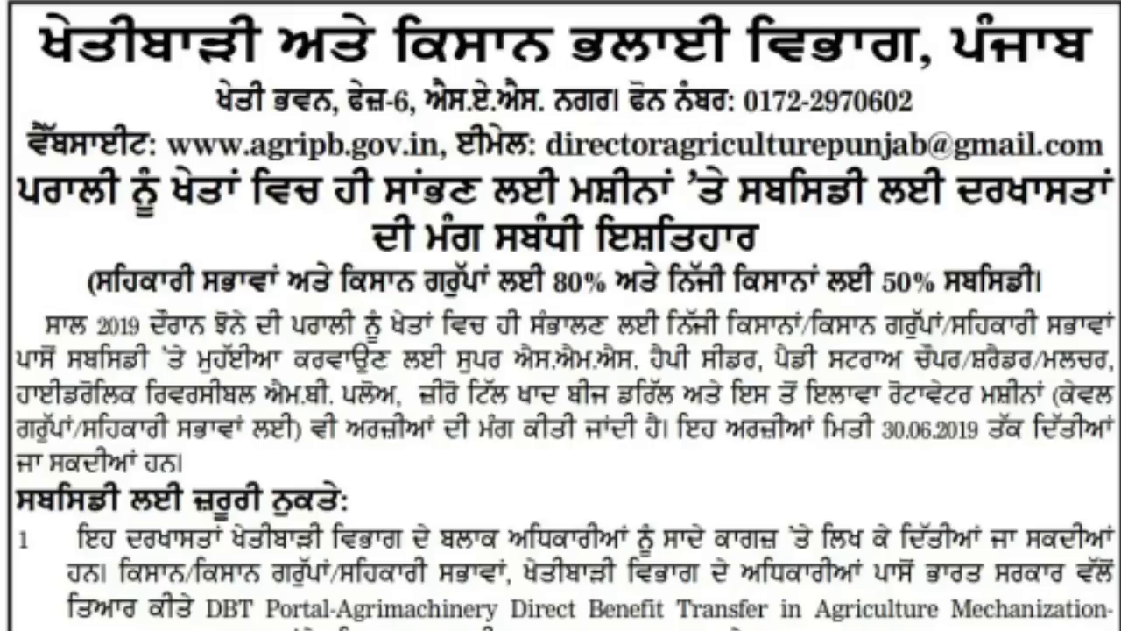